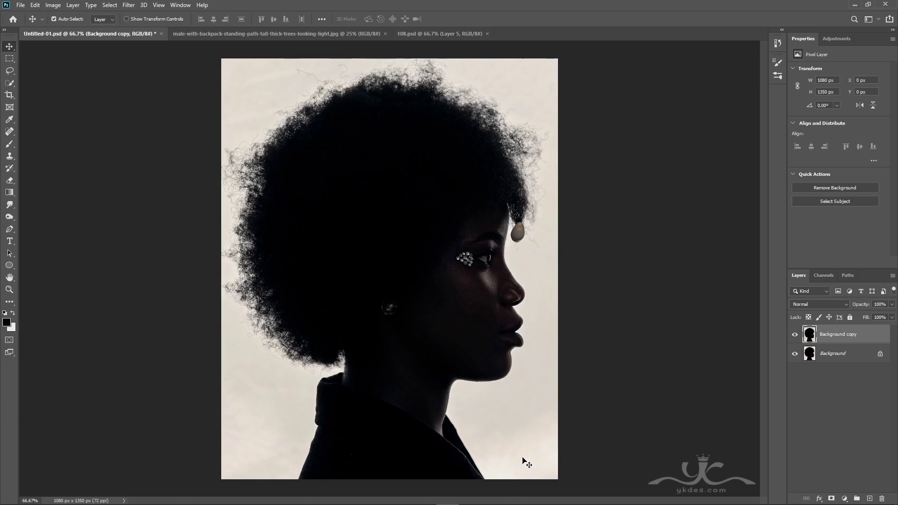
# Step: Copy the forest hiker photo from its own document into the portrait document as a new layer
pyautogui.click(795, 335)
pyautogui.click(795, 334)
pyautogui.click(345, 34)
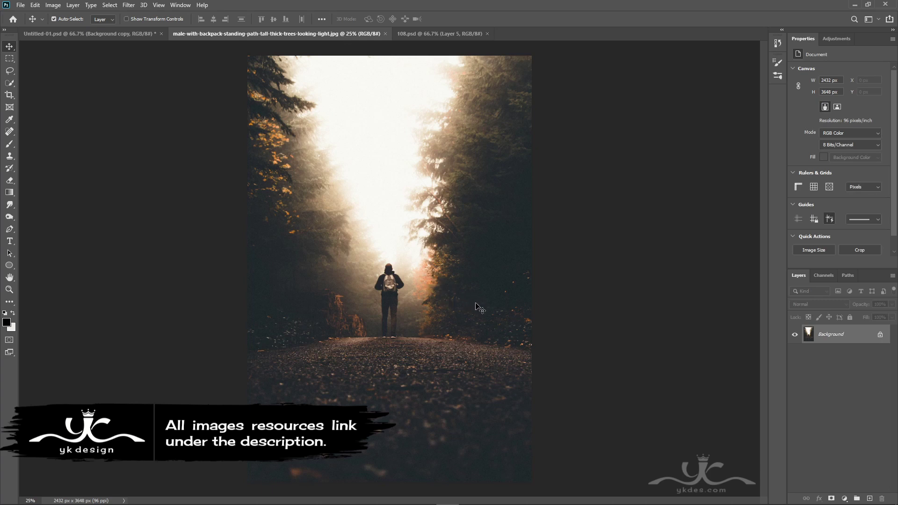
pyautogui.moveTo(477, 307); pyautogui.dragTo(287, 190)
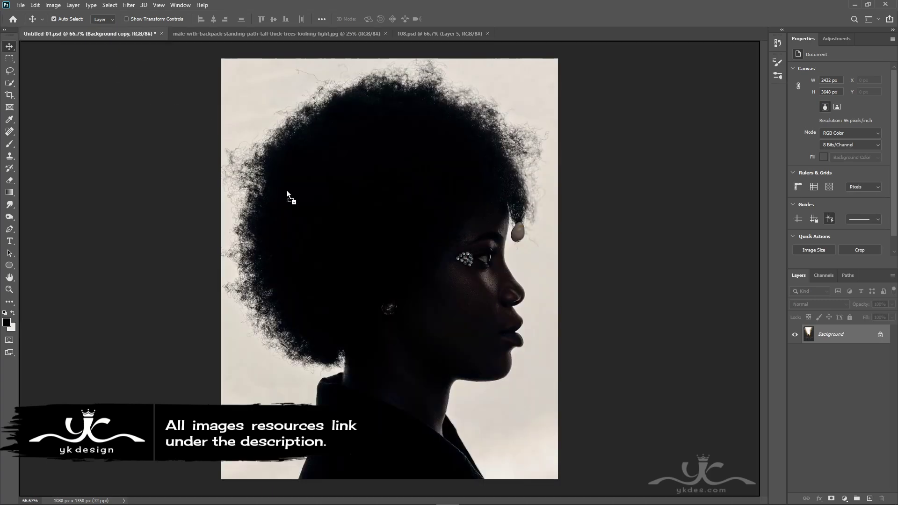
pyautogui.moveTo(434, 296); pyautogui.dragTo(434, 296)
# Step: Scale the forest layer to about 1081 × 1622 px and position it to cover the whole portrait canvas
pyautogui.hotkey('ctrl', 't')
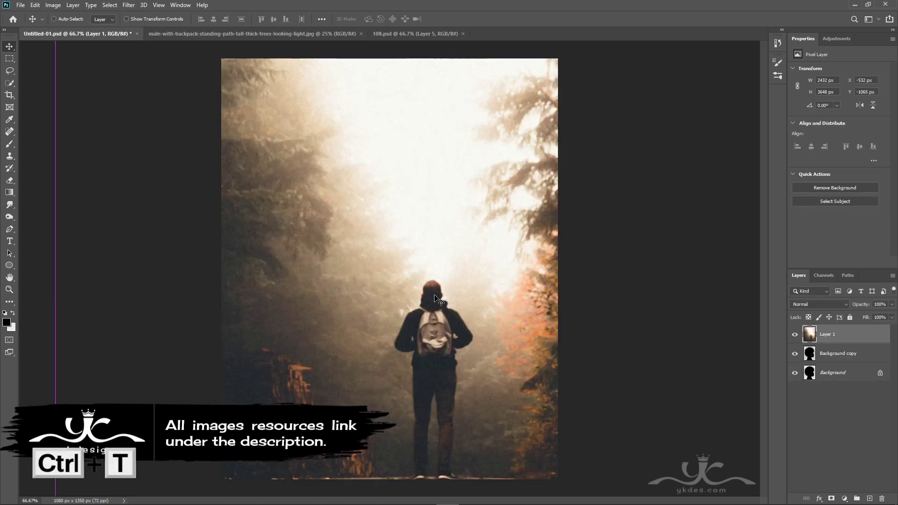
pyautogui.moveTo(55, 295); pyautogui.dragTo(261, 297)
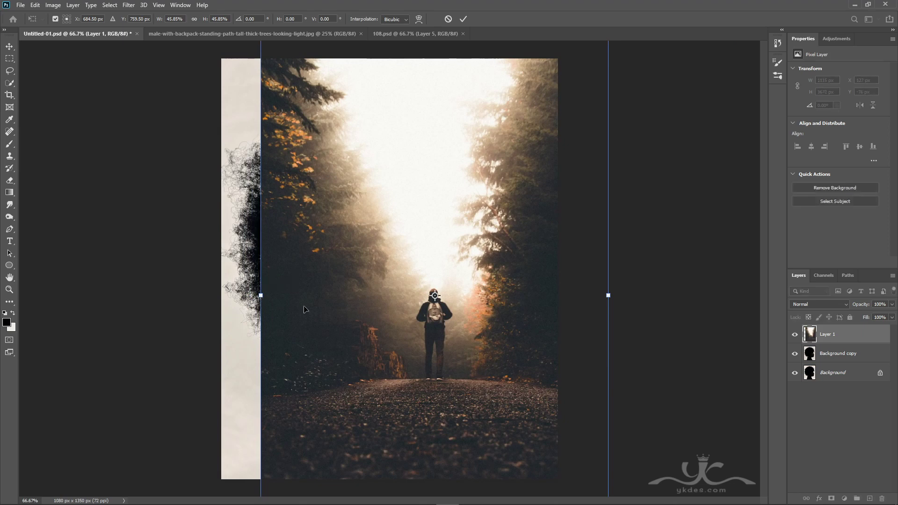
pyautogui.moveTo(486, 335); pyautogui.dragTo(439, 336)
pyautogui.moveTo(216, 295)
pyautogui.mouseDown()
pyautogui.moveTo(232, 296)
pyautogui.moveTo(214, 297)
pyautogui.moveTo(220, 301)
pyautogui.mouseUp()
pyautogui.moveTo(392, 378); pyautogui.dragTo(408, 349)
pyautogui.press('Return')
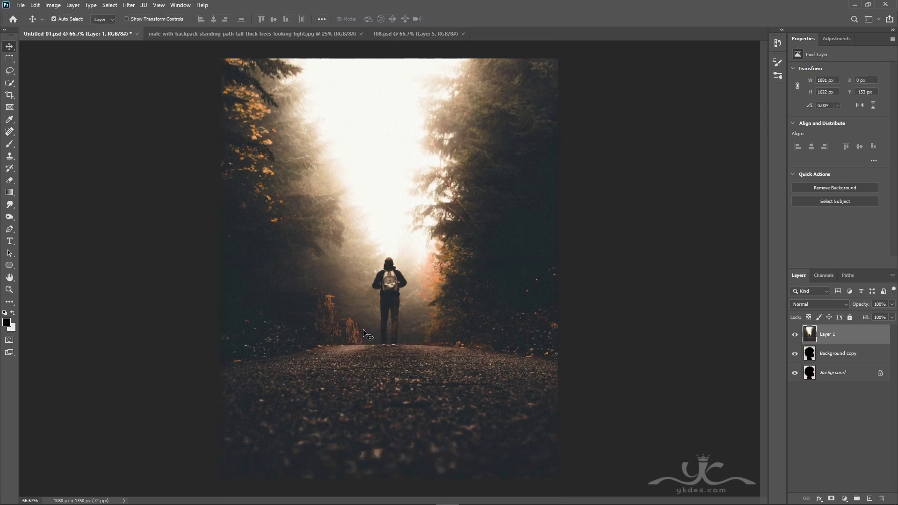
# Step: Blend the forest layer with Screen mode and move it to about X 33 px, Y -208 px
pyautogui.click(815, 304)
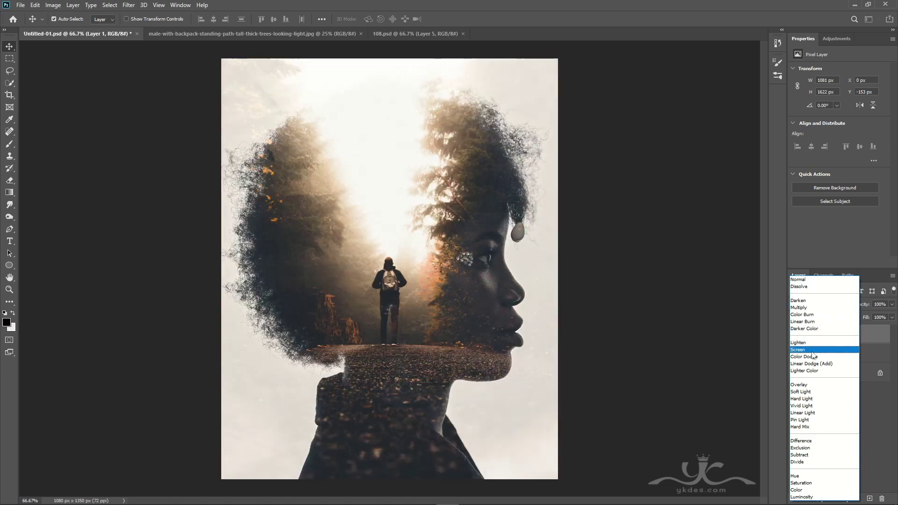
pyautogui.click(812, 350)
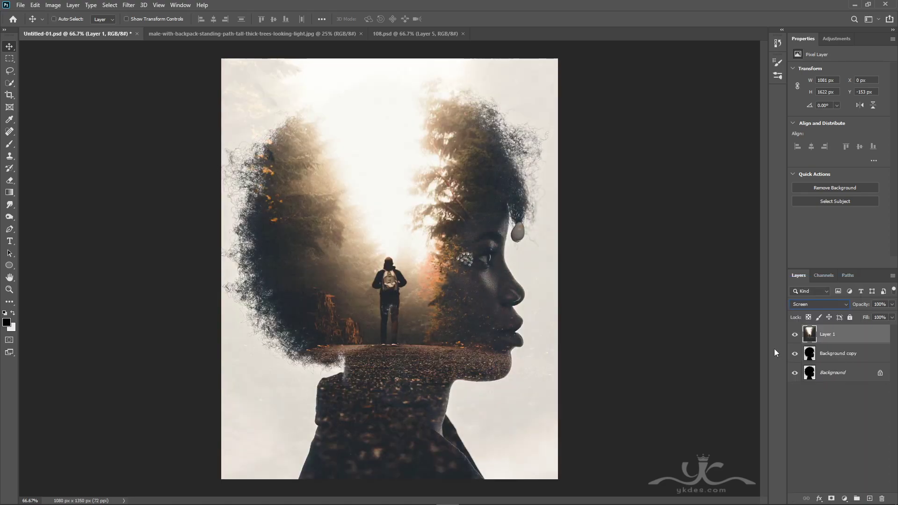
pyautogui.hotkey('ctrl', 't')
pyautogui.moveTo(460, 312); pyautogui.dragTo(460, 293)
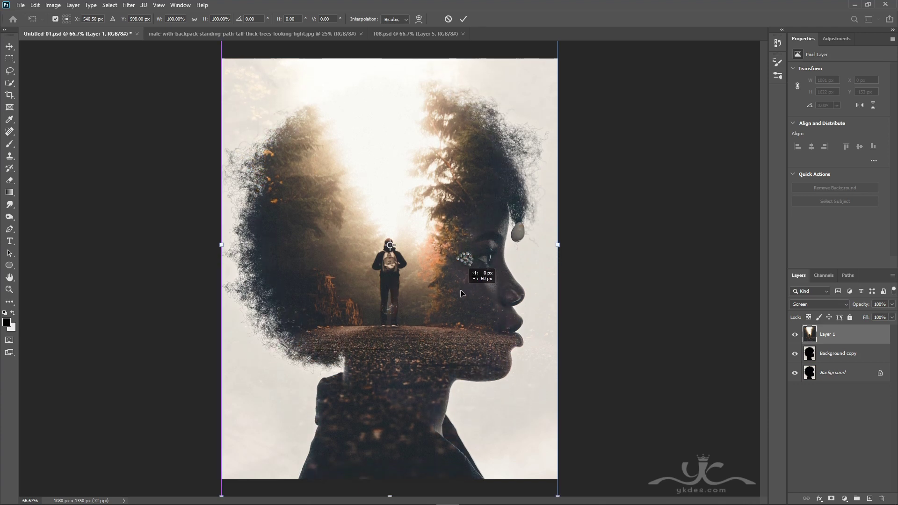
pyautogui.moveTo(461, 293); pyautogui.dragTo(464, 307)
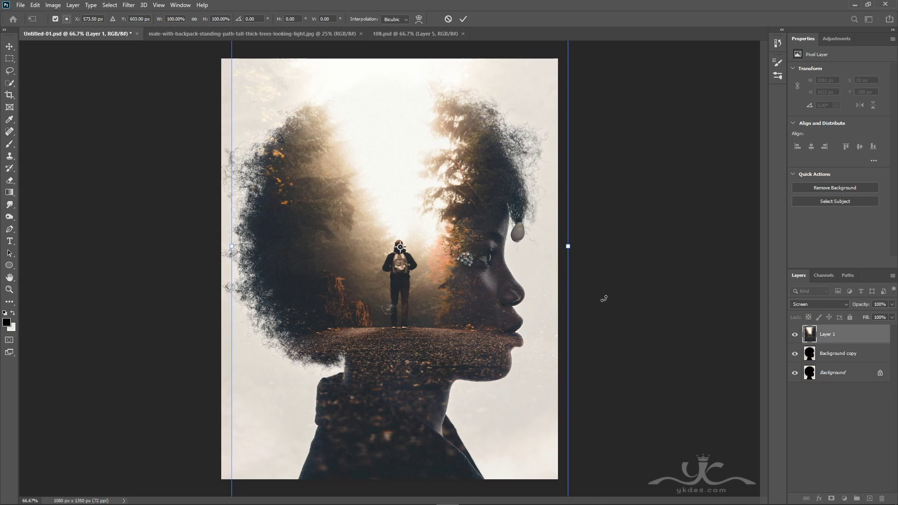
pyautogui.press('Return')
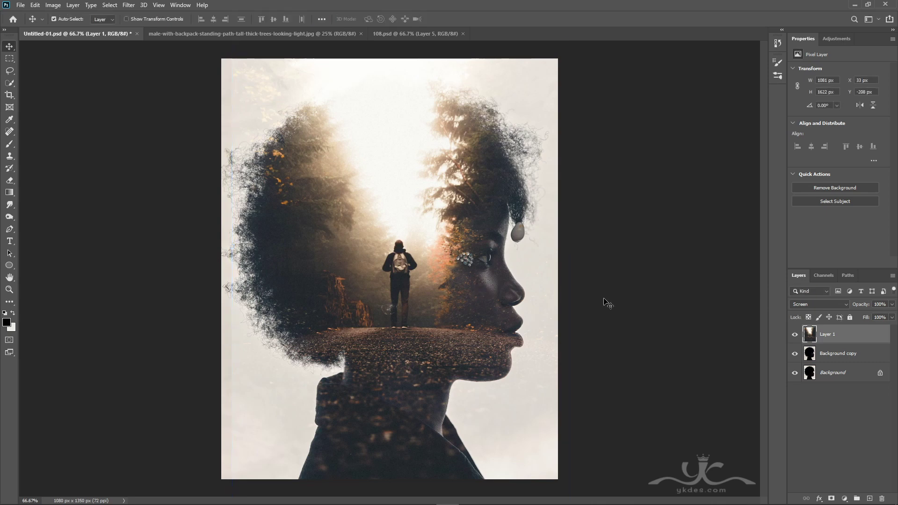
# Step: Add an empty layer directly above Background copy and ready the Brush with black as foreground colour
pyautogui.click(856, 357)
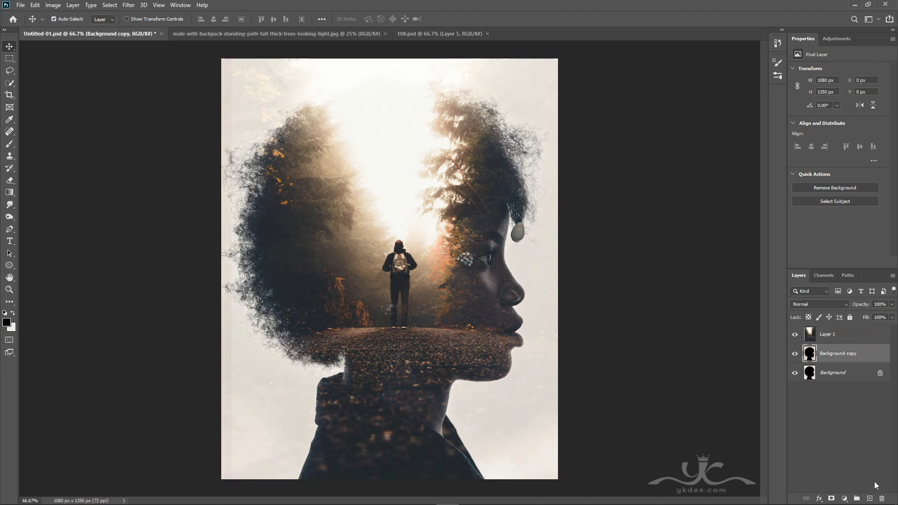
pyautogui.click(869, 498)
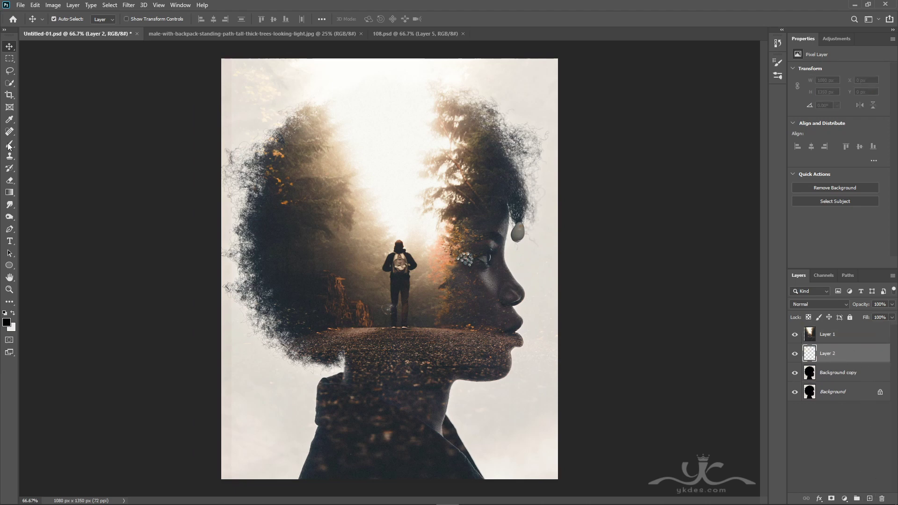
pyautogui.click(10, 145)
pyautogui.click(7, 323)
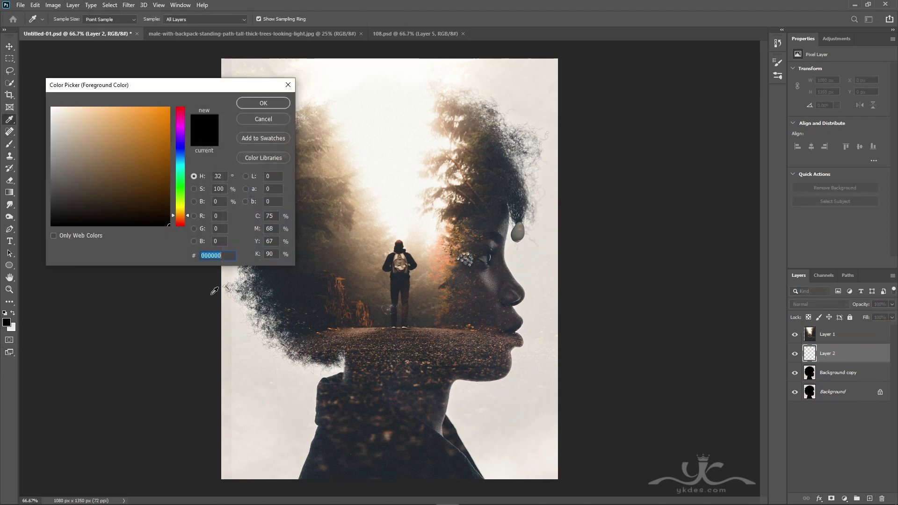
pyautogui.click(262, 103)
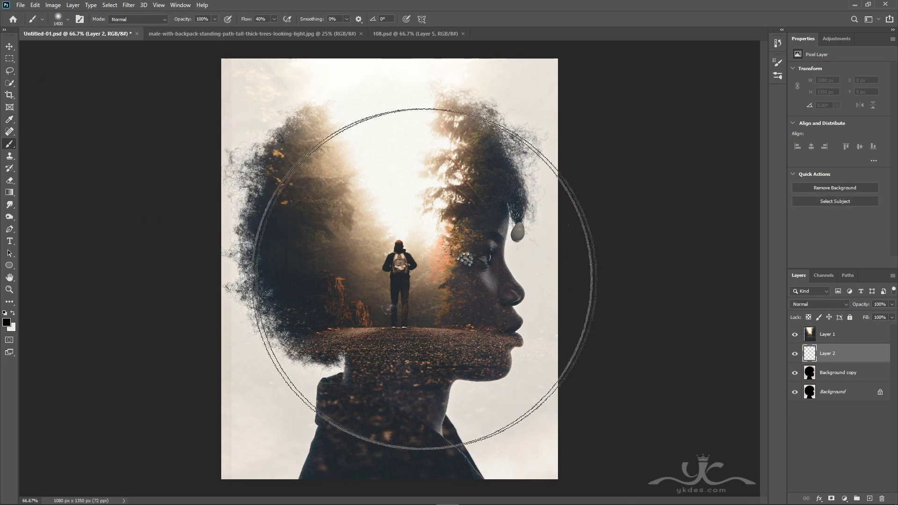
# Step: Paint soft black on the new layer around the hiker, eye jewels and hair at brush size 200 to 300, and compare before and after
pyautogui.press('[')
pyautogui.press('[')
pyautogui.press('[')
pyautogui.press('[')
pyautogui.press('[')
pyautogui.press('[')
pyautogui.press('[')
pyautogui.press('[')
pyautogui.press('[')
pyautogui.press('[')
pyautogui.press('[')
pyautogui.press('[')
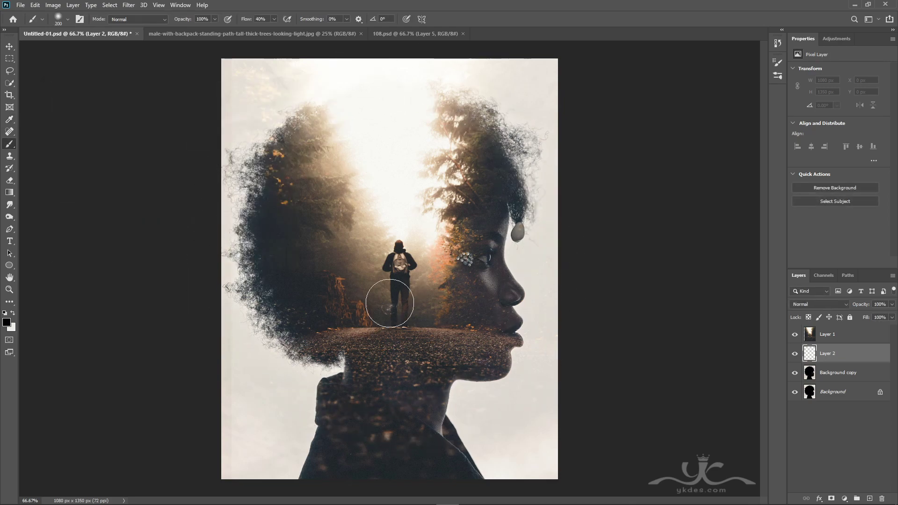
pyautogui.click(390, 304)
pyautogui.press(']')
pyautogui.press(']')
pyautogui.click(390, 309)
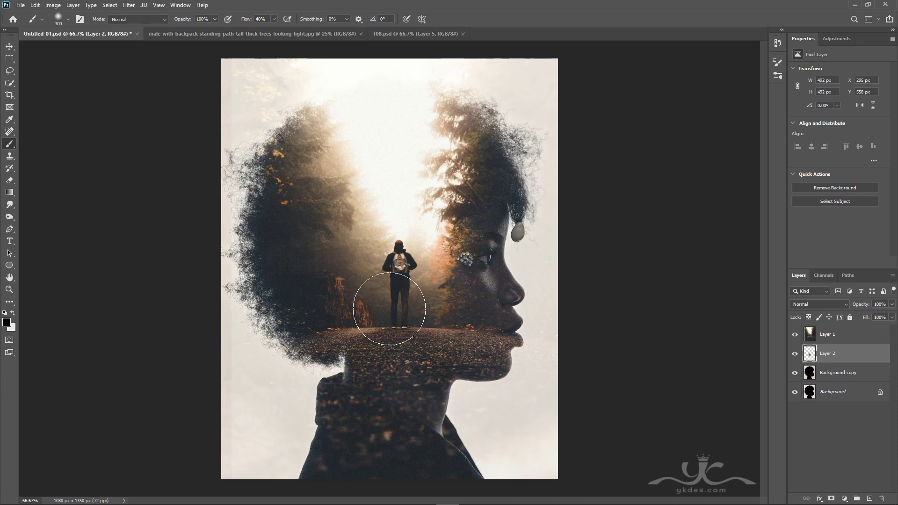
pyautogui.click(383, 289)
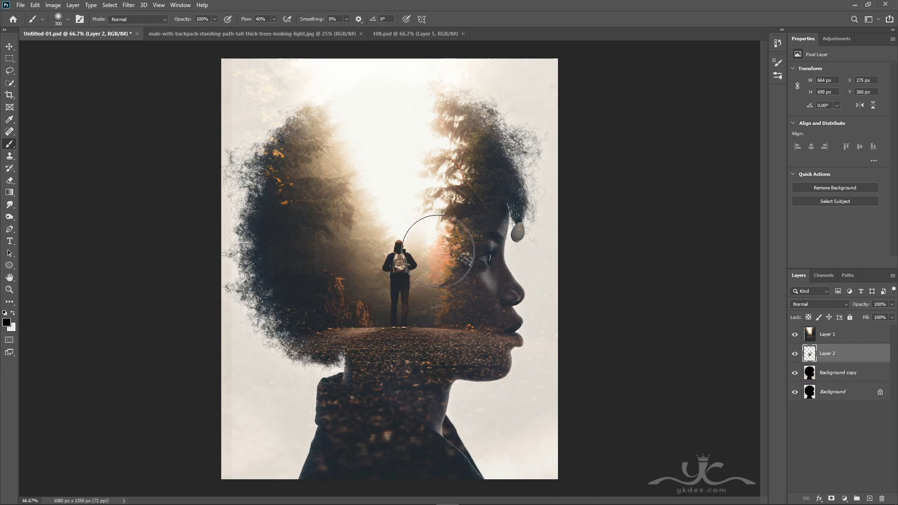
pyautogui.moveTo(438, 248)
pyautogui.mouseDown()
pyautogui.moveTo(426, 312)
pyautogui.moveTo(427, 334)
pyautogui.mouseUp()
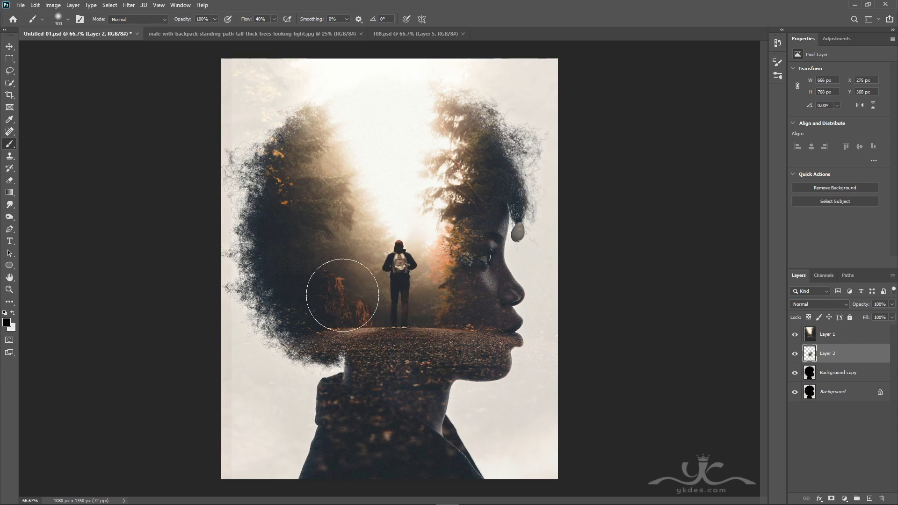
pyautogui.moveTo(341, 294)
pyautogui.mouseDown()
pyautogui.moveTo(321, 295)
pyautogui.moveTo(315, 194)
pyautogui.moveTo(340, 231)
pyautogui.mouseUp()
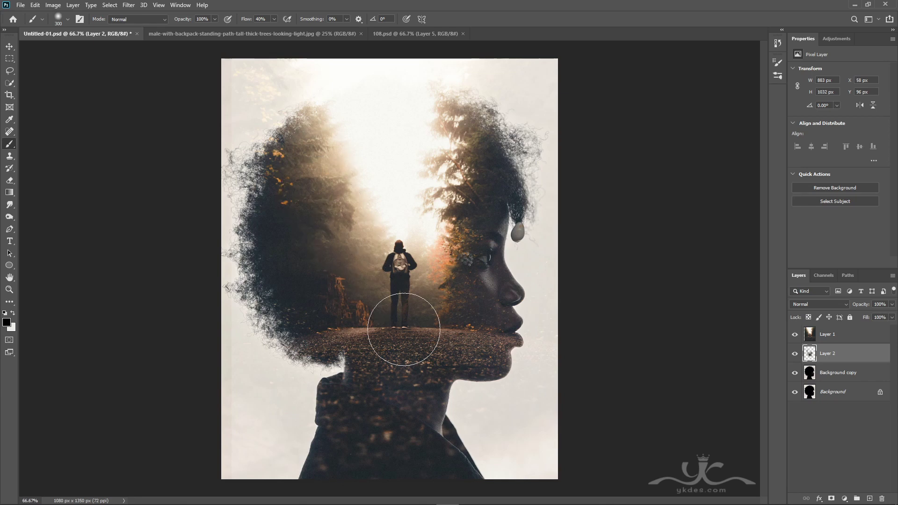
pyautogui.click(10, 46)
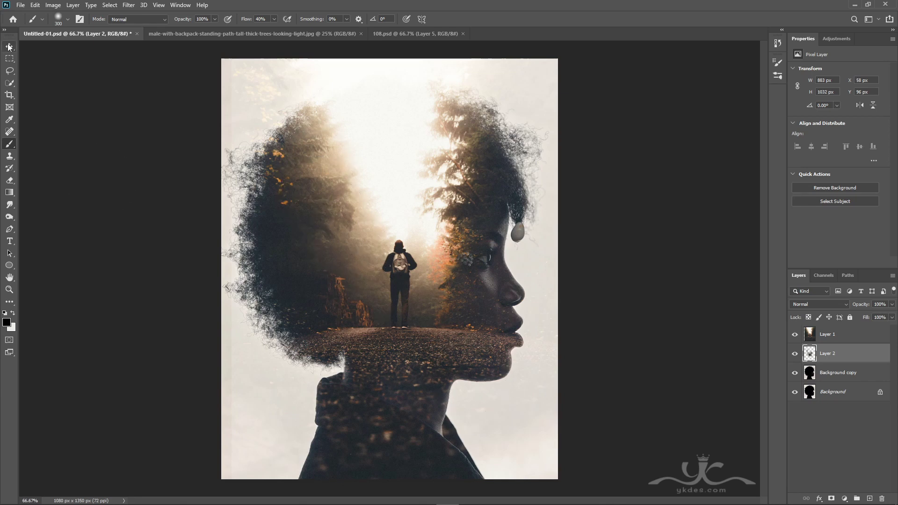
pyautogui.click(794, 354)
pyautogui.click(794, 354)
pyautogui.click(794, 354)
pyautogui.click(794, 354)
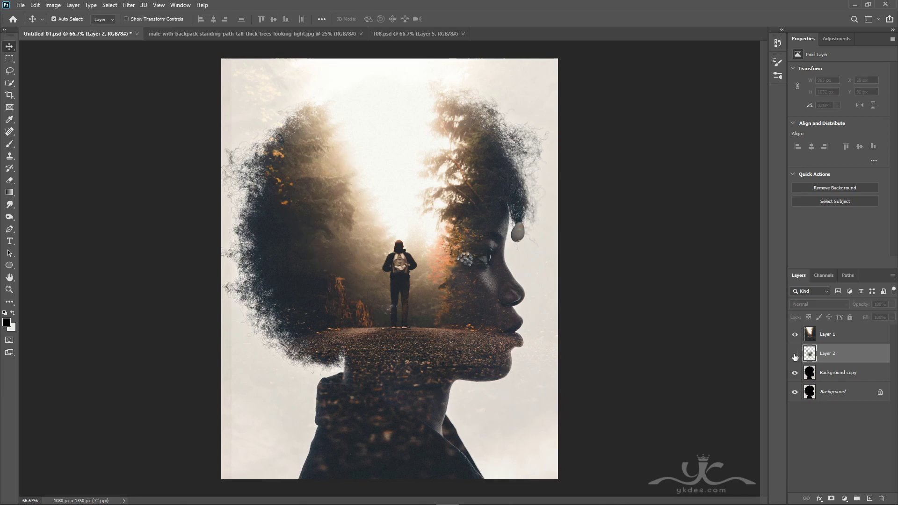
# Step: Add a Levels adjustment above the forest layer with midtones at 0.91 and white input at 209
pyautogui.click(857, 338)
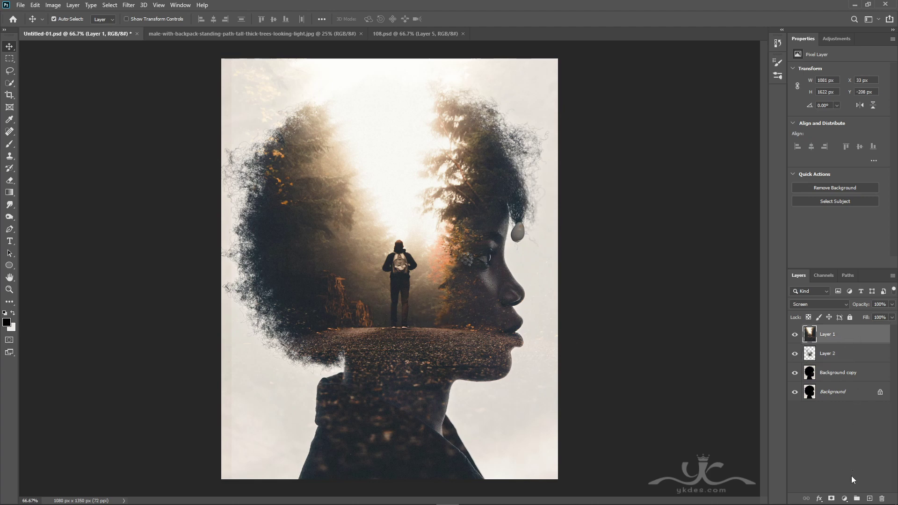
pyautogui.click(844, 498)
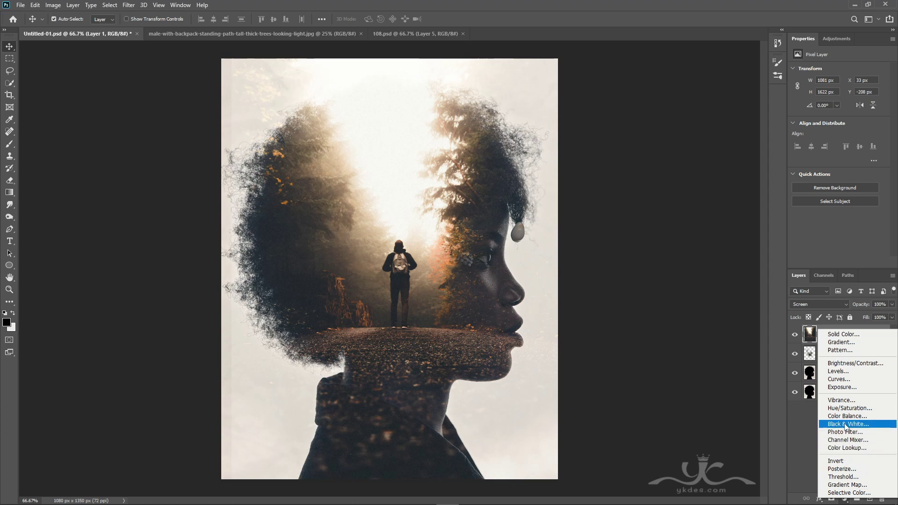
pyautogui.click(838, 371)
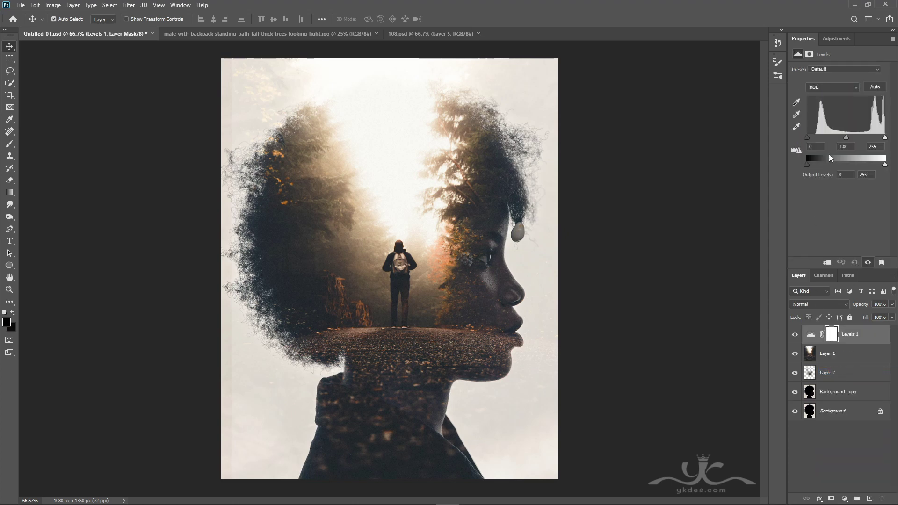
pyautogui.moveTo(884, 138); pyautogui.dragTo(841, 136)
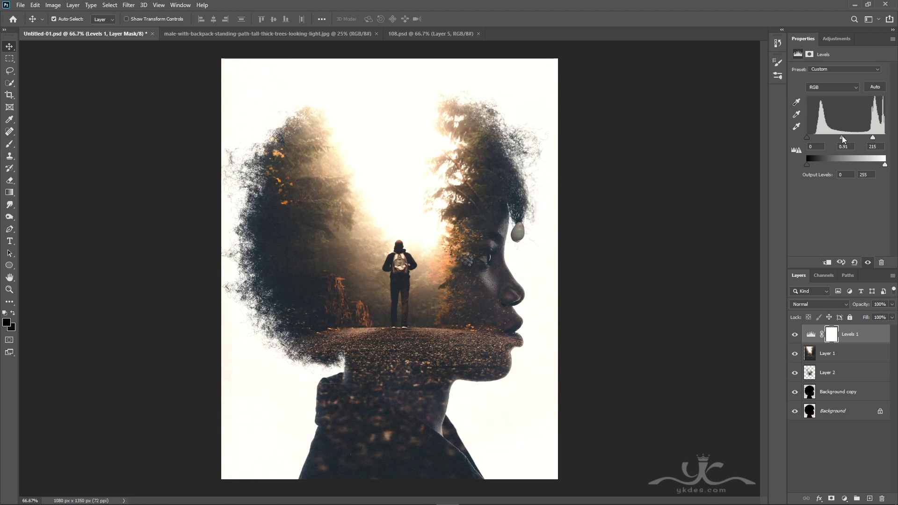
pyautogui.moveTo(869, 136); pyautogui.dragTo(870, 136)
# Step: Add a Hue/Saturation adjustment clipped to the forest layer, lower saturation to -23, and compare before and after
pyautogui.click(847, 354)
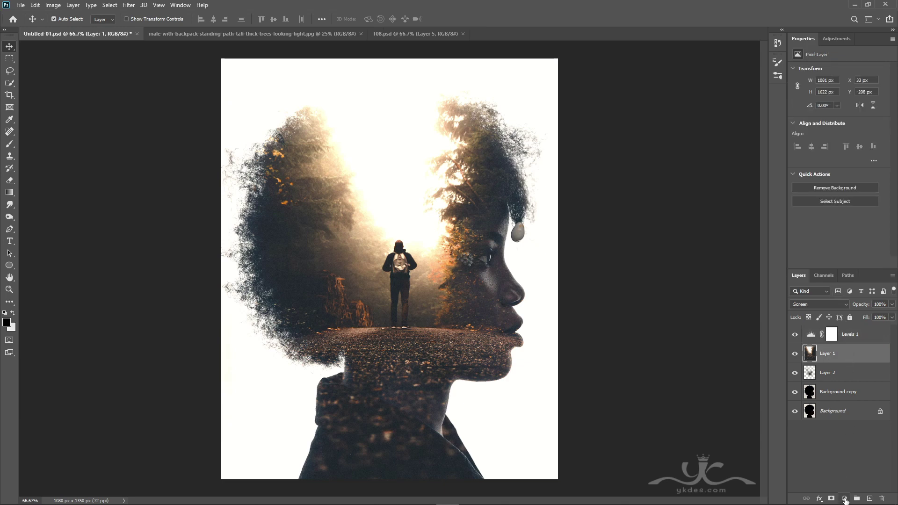
pyautogui.click(844, 499)
pyautogui.click(864, 412)
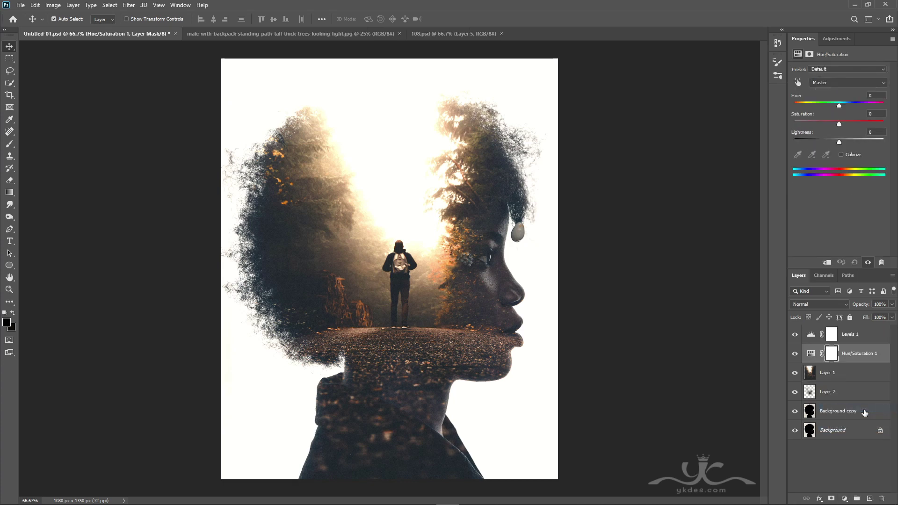
pyautogui.click(827, 262)
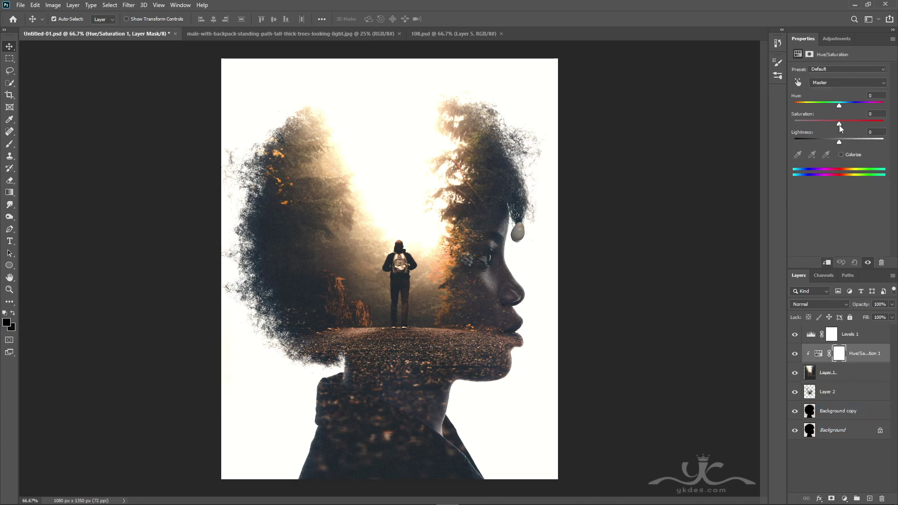
pyautogui.moveTo(839, 125); pyautogui.dragTo(829, 124)
pyautogui.click(795, 354)
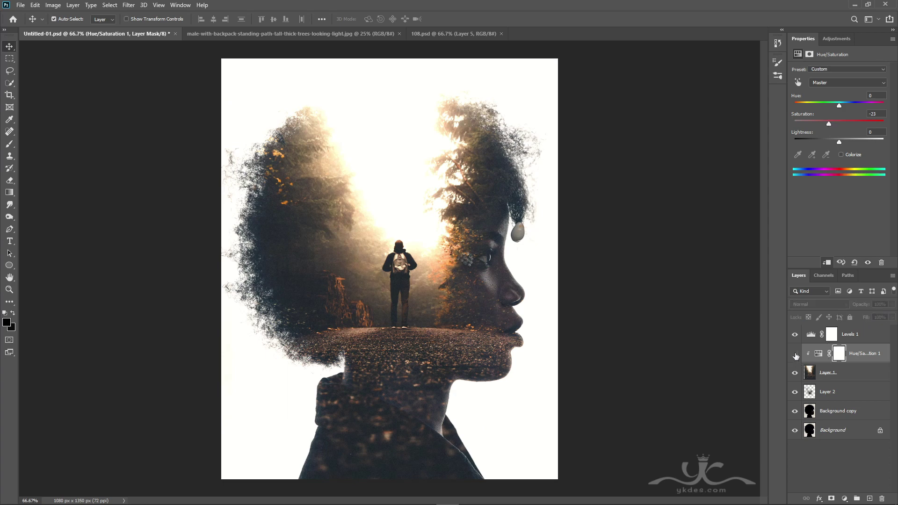
pyautogui.click(795, 355)
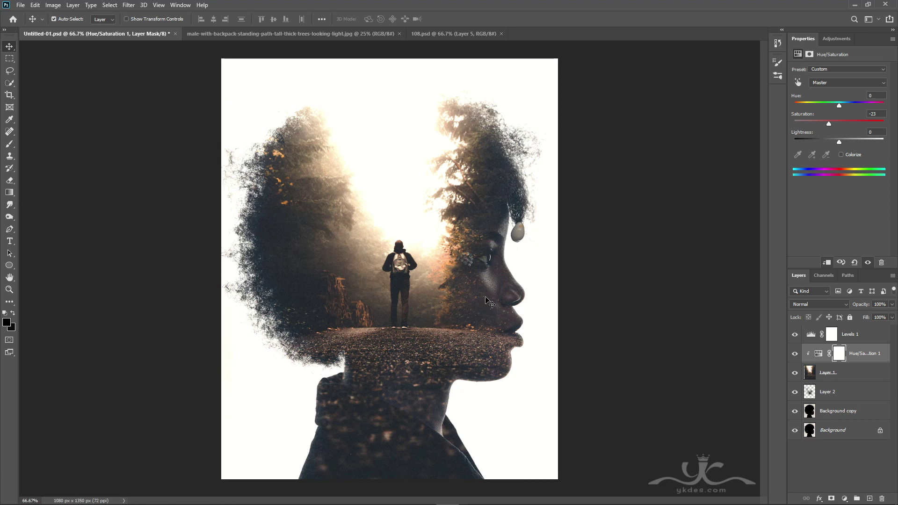
# Step: Add an empty layer above the Levels adjustment
pyautogui.click(872, 335)
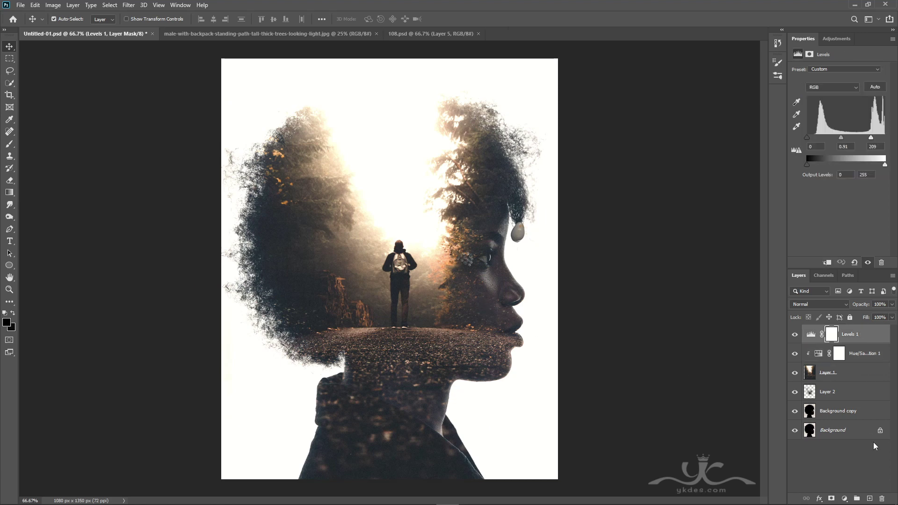
pyautogui.click(869, 498)
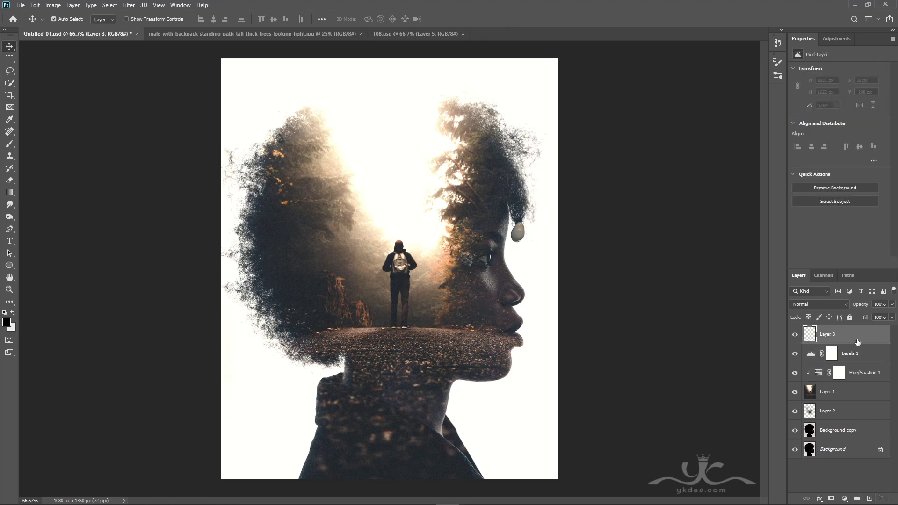
pyautogui.click(10, 144)
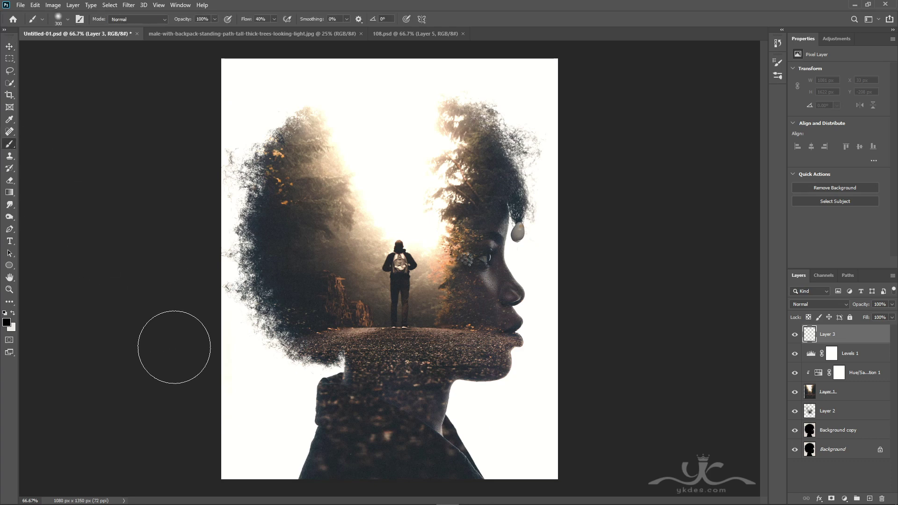
pyautogui.click(9, 47)
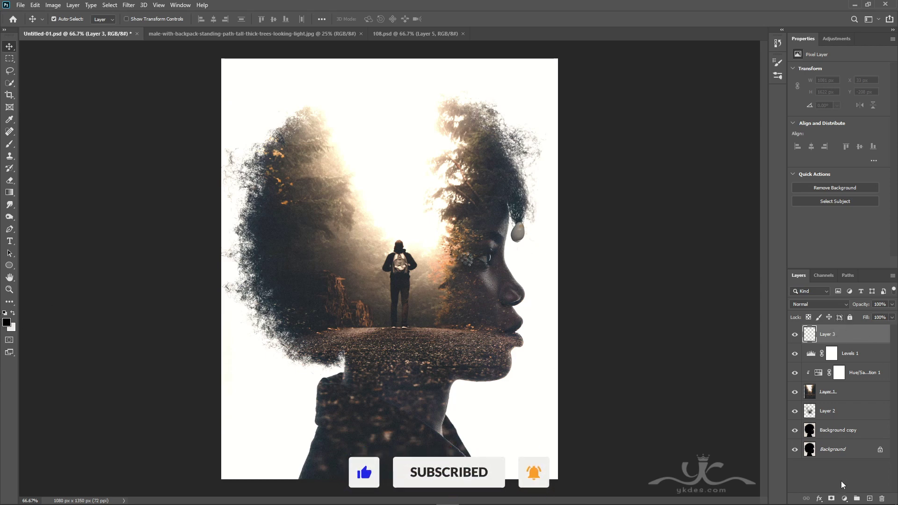
# Step: Add a linear black-to-transparent Gradient Fill at 90° above the Levels adjustment, lower its opacity to 28%, and compare before and after
pyautogui.click(844, 498)
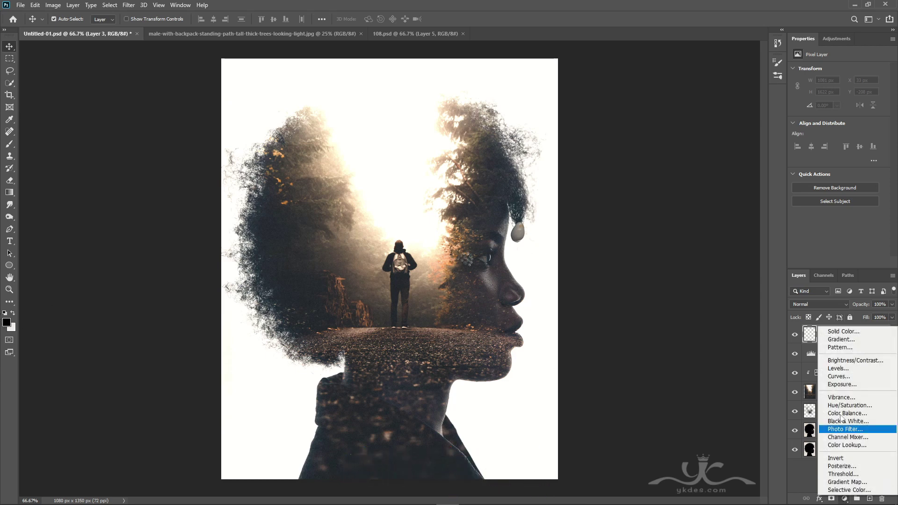
pyautogui.click(848, 340)
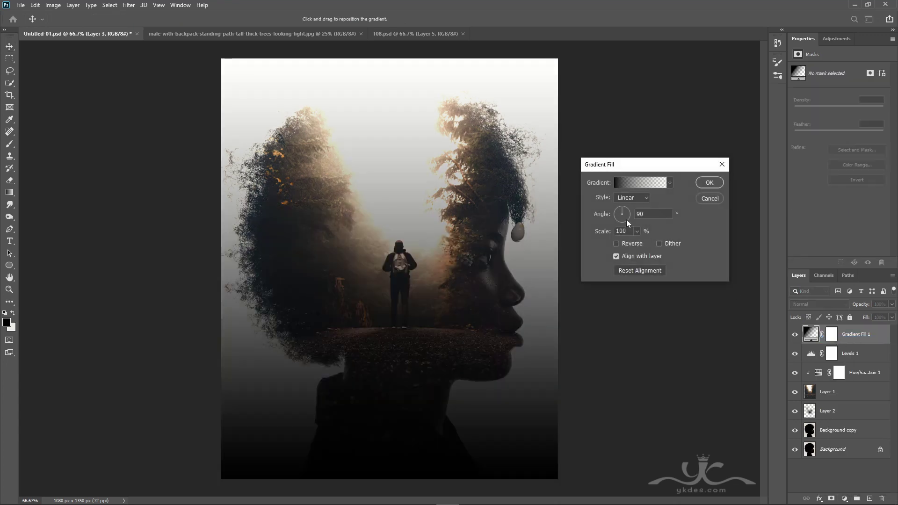
pyautogui.click(709, 182)
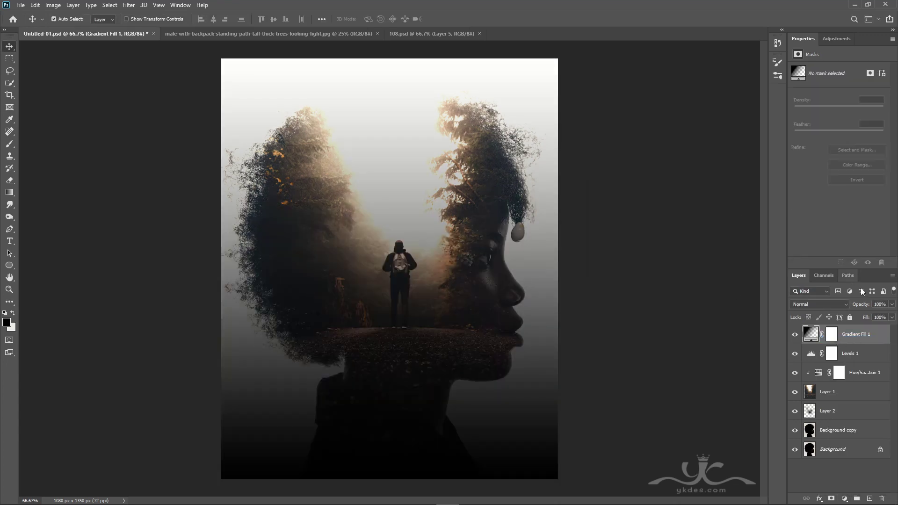
pyautogui.click(892, 304)
pyautogui.moveTo(891, 314); pyautogui.dragTo(860, 316)
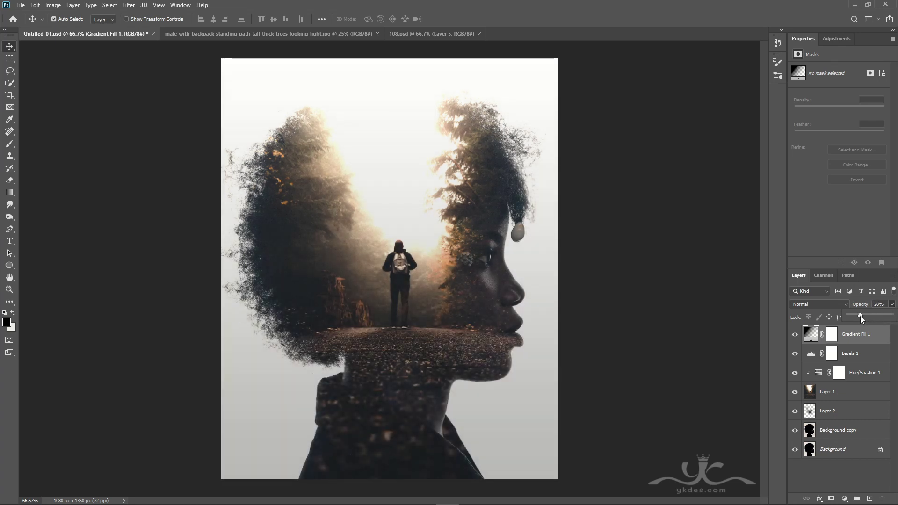
pyautogui.click(793, 334)
pyautogui.click(793, 335)
pyautogui.click(793, 335)
pyautogui.click(794, 335)
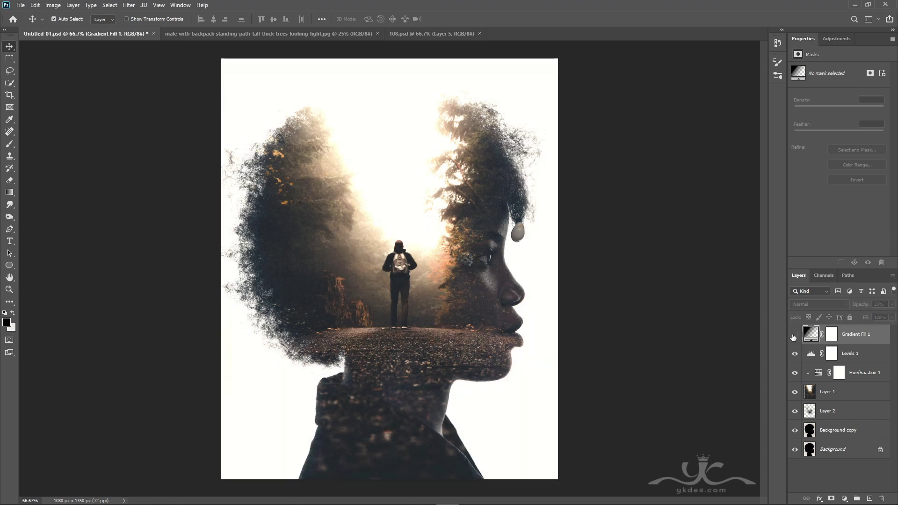
pyautogui.click(793, 335)
# Step: Reposition the gradient on the canvas, set the Gradient Fill opacity to 42%, and compare the image with and without it
pyautogui.doubleClick(811, 334)
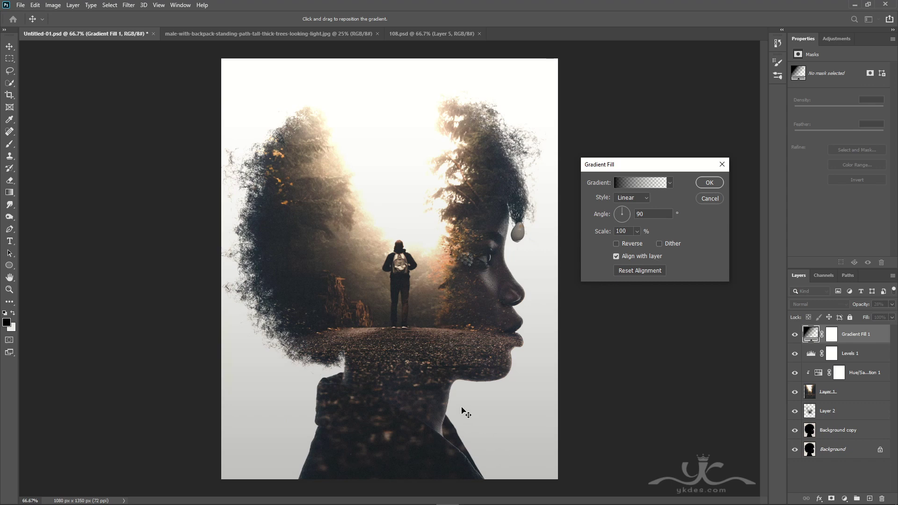
pyautogui.moveTo(461, 408); pyautogui.dragTo(516, 445)
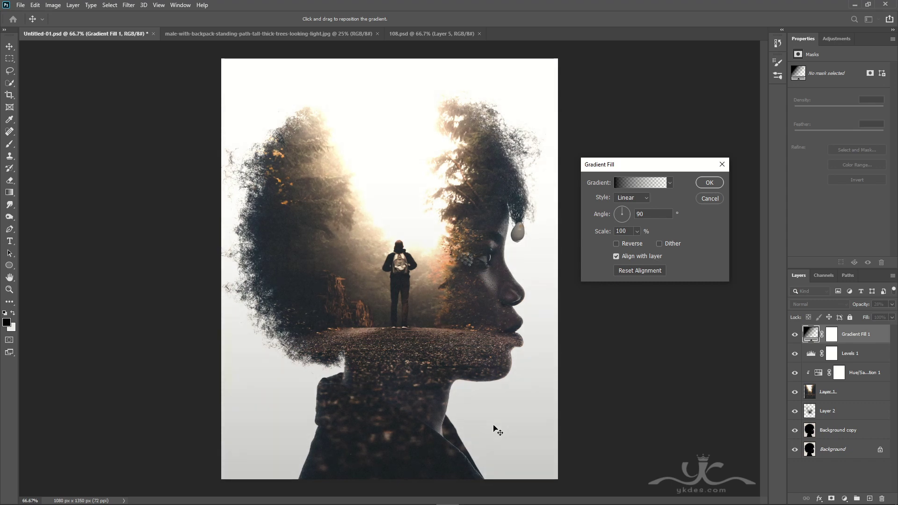
pyautogui.press('Return')
pyautogui.click(892, 304)
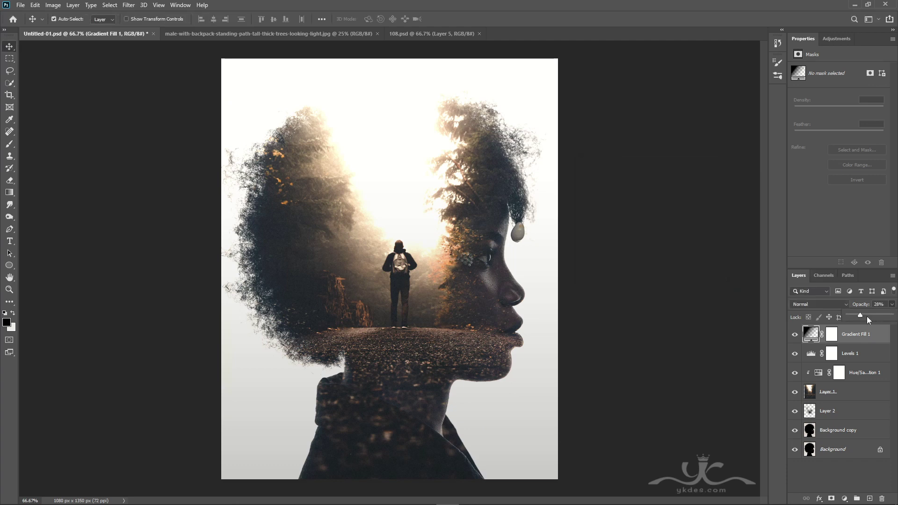
pyautogui.moveTo(866, 317); pyautogui.dragTo(867, 317)
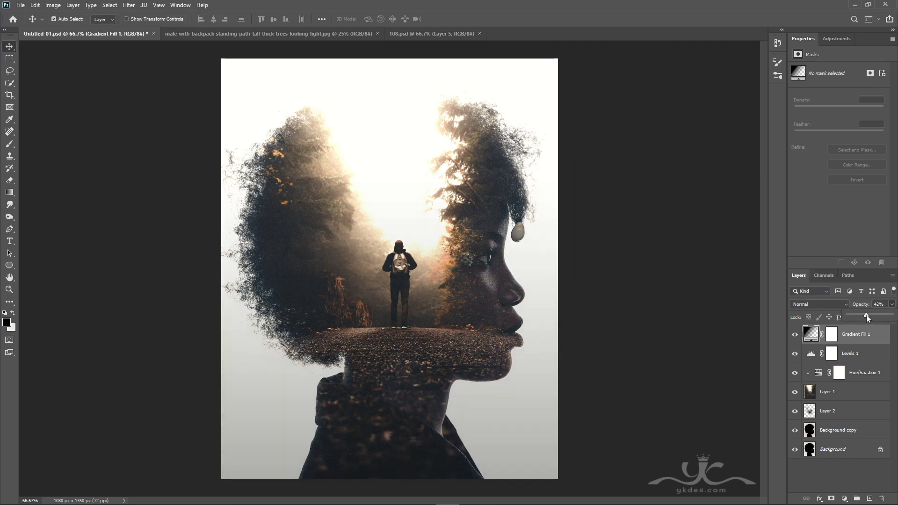
pyautogui.click(795, 334)
pyautogui.click(794, 335)
pyautogui.click(794, 335)
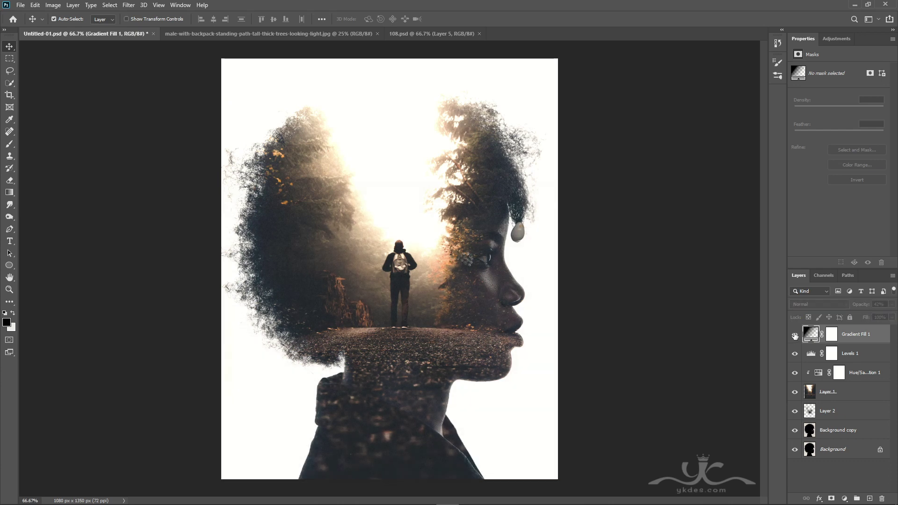
pyautogui.click(794, 334)
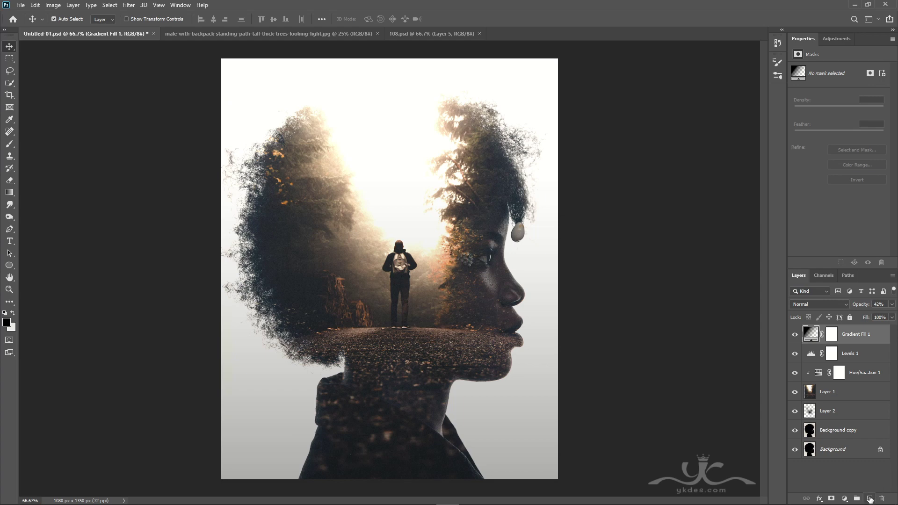
# Step: Stamp all visible layers into a new layer and apply Topaz Detail 3 to it with the Highlight Detail Strong I preset
pyautogui.hotkey('ctrl', 'shift', 'alt', 'e')
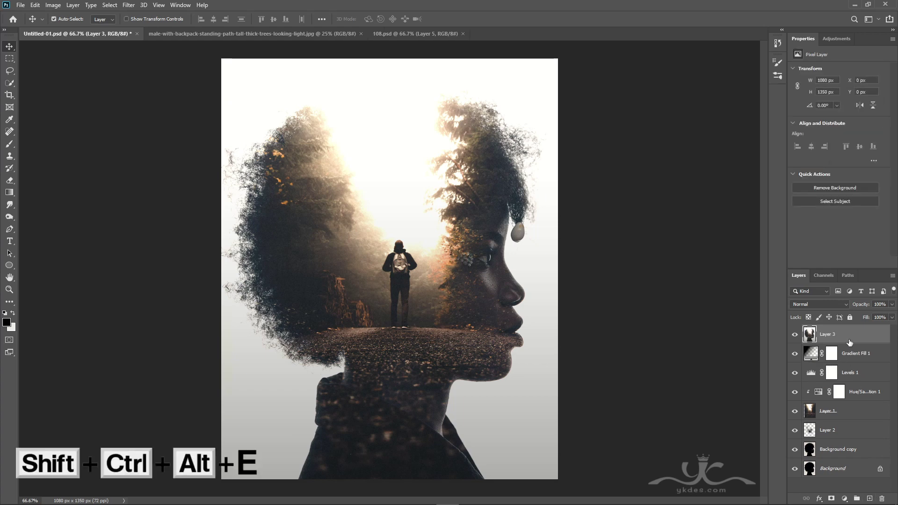
pyautogui.click(129, 5)
pyautogui.moveTo(166, 214)
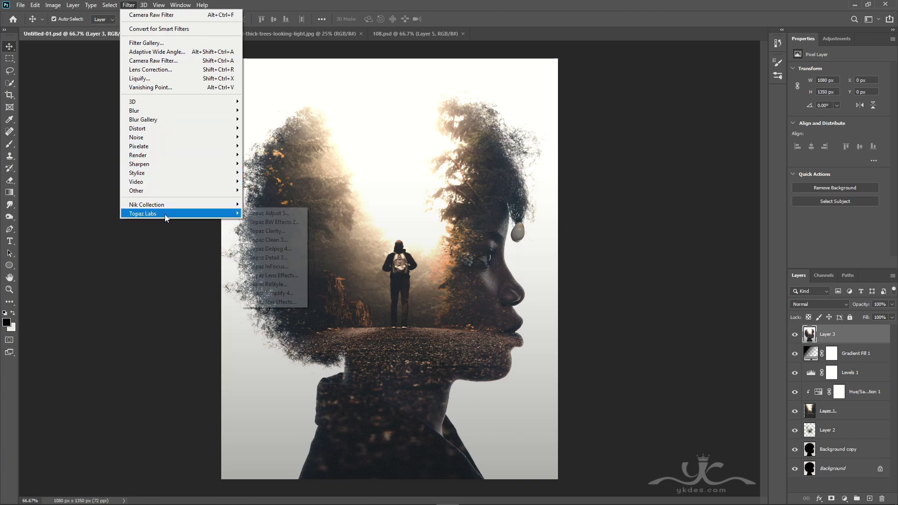
pyautogui.click(281, 258)
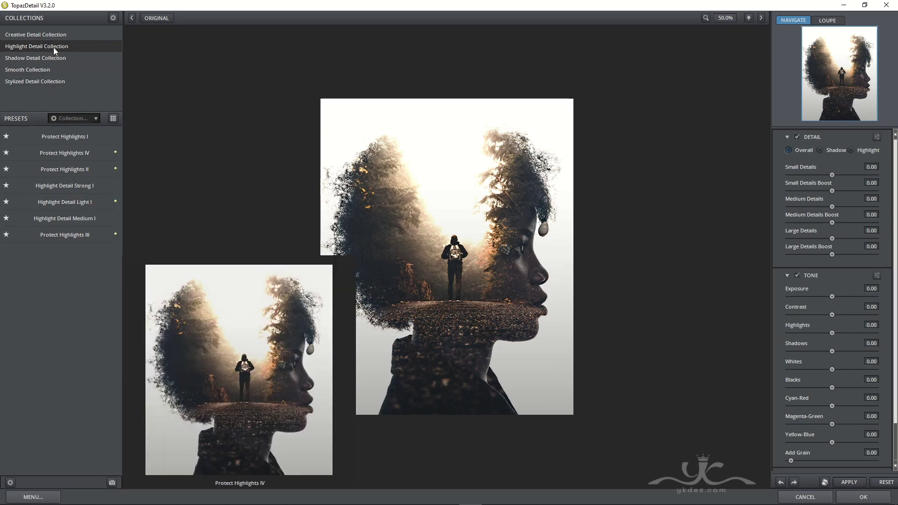
pyautogui.click(66, 47)
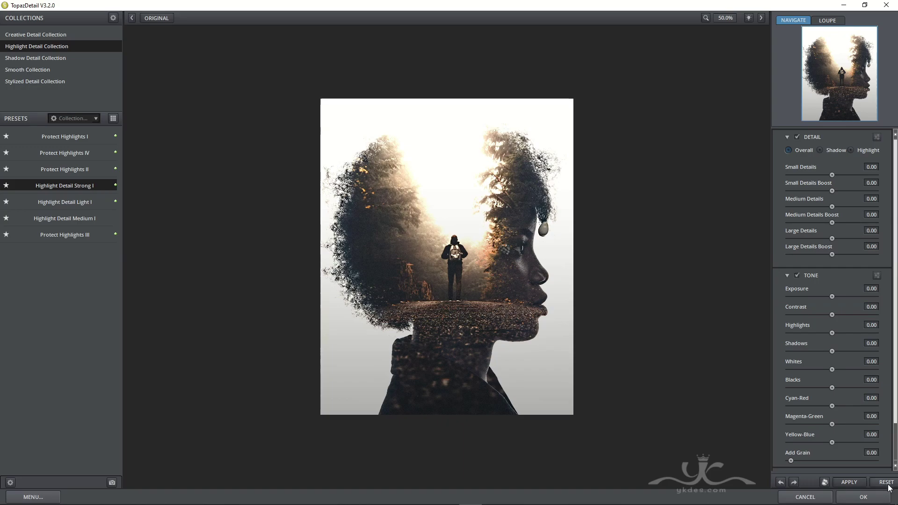
pyautogui.click(873, 500)
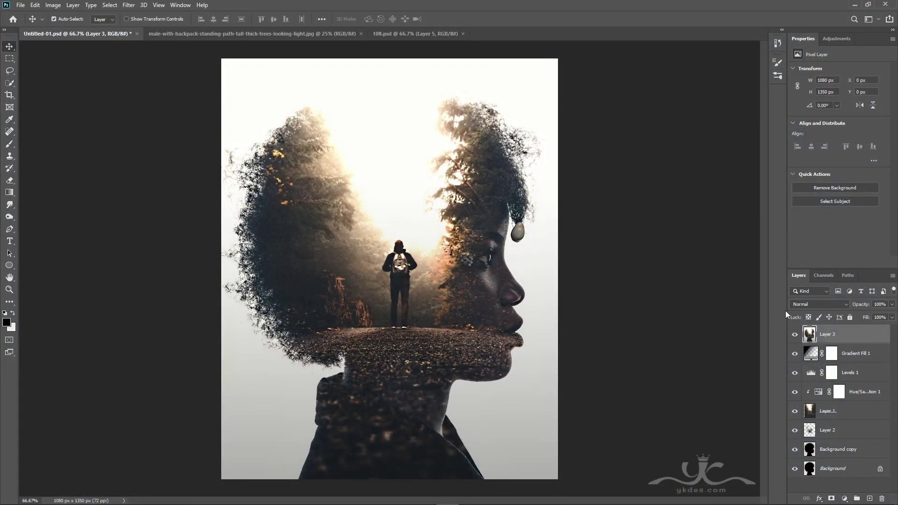
# Step: Add a Brightness/Contrast adjustment above the stamped layer with brightness 24 and contrast -21
pyautogui.click(844, 499)
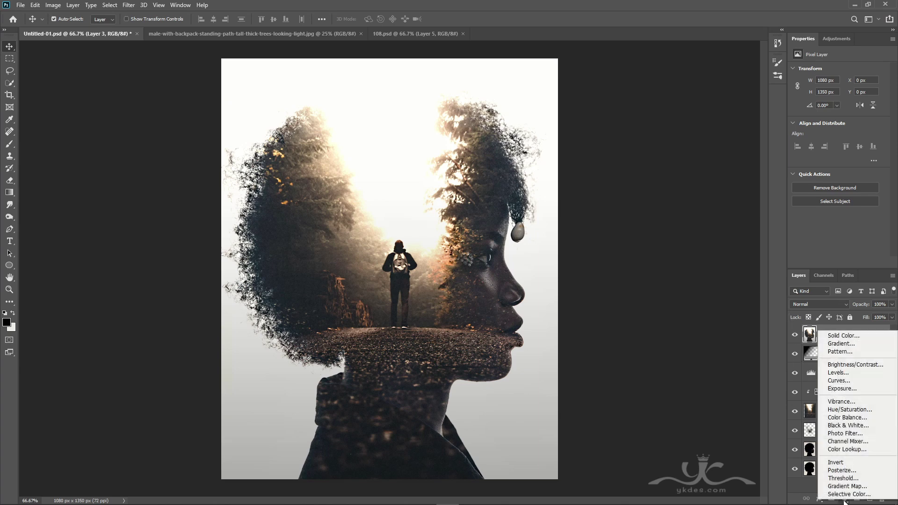
pyautogui.click(842, 369)
pyautogui.moveTo(839, 96); pyautogui.dragTo(818, 113)
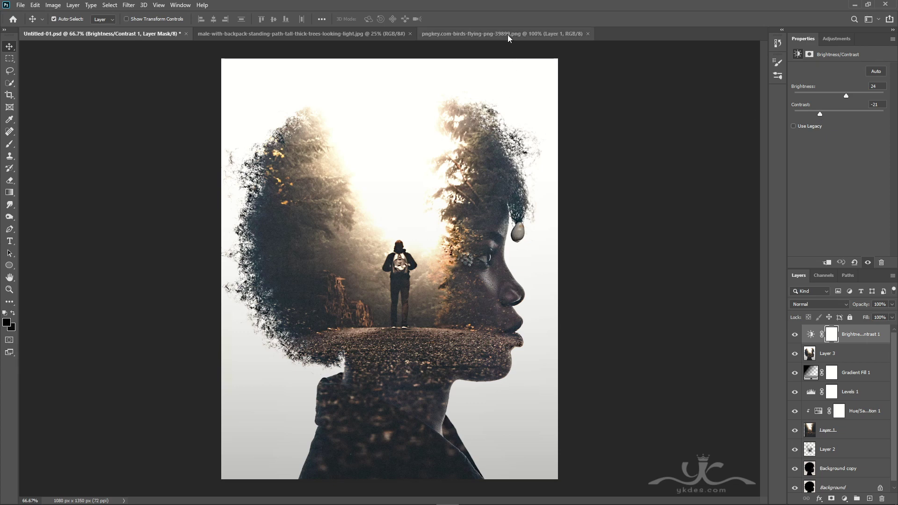
# Step: Select four separate birds in the flying-birds PNG with rectangular marquees and bring them into the composite as a new layer
pyautogui.click(507, 35)
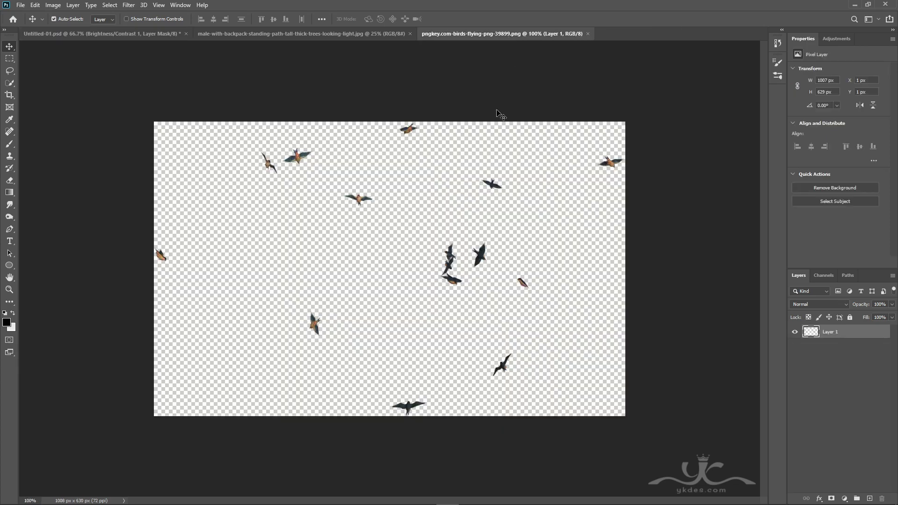
pyautogui.click(10, 58)
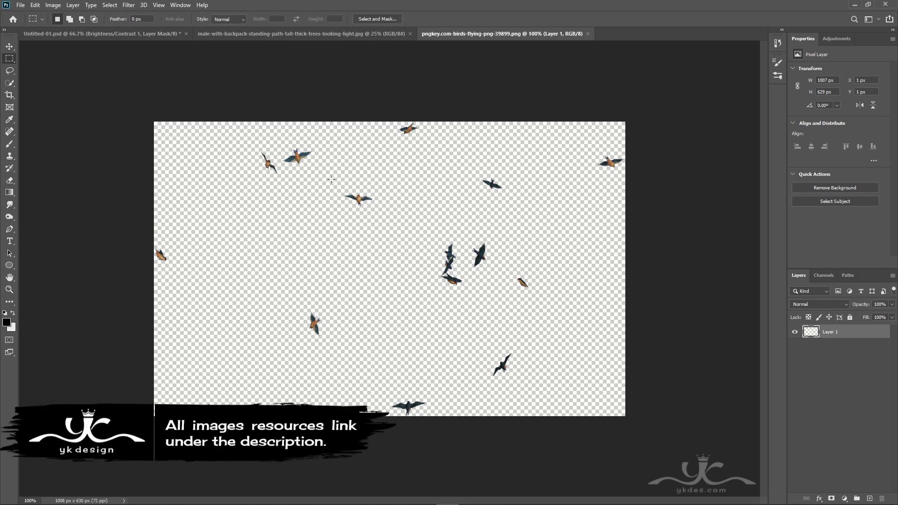
pyautogui.moveTo(347, 188); pyautogui.dragTo(378, 205)
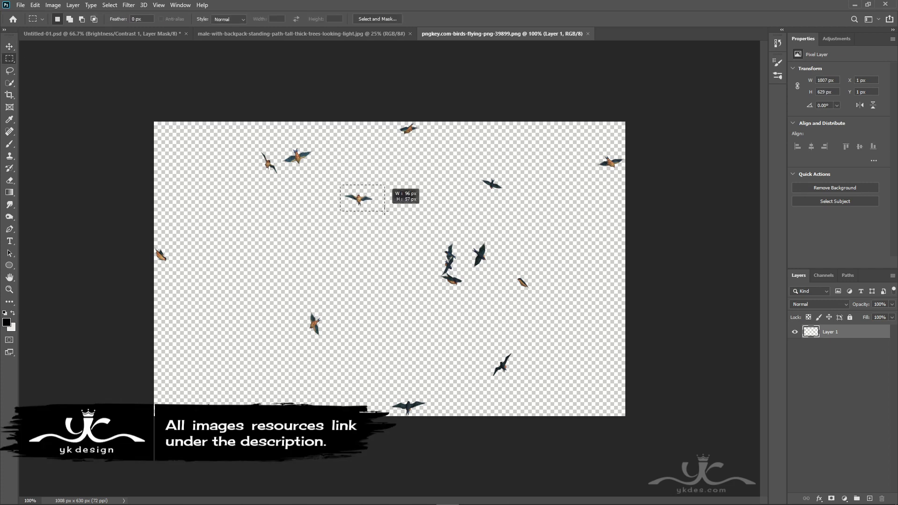
pyautogui.moveTo(385, 211); pyautogui.dragTo(384, 211)
pyautogui.moveTo(278, 142); pyautogui.dragTo(319, 173)
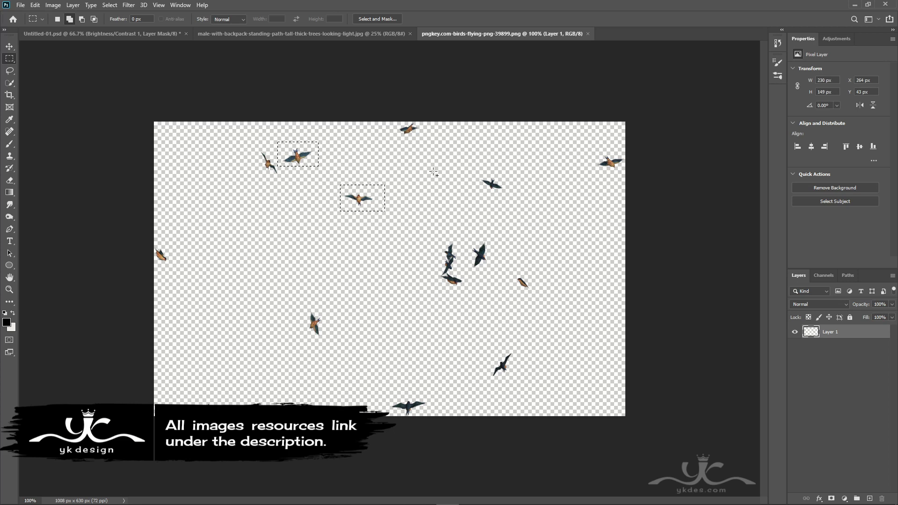
pyautogui.moveTo(583, 146); pyautogui.dragTo(625, 176)
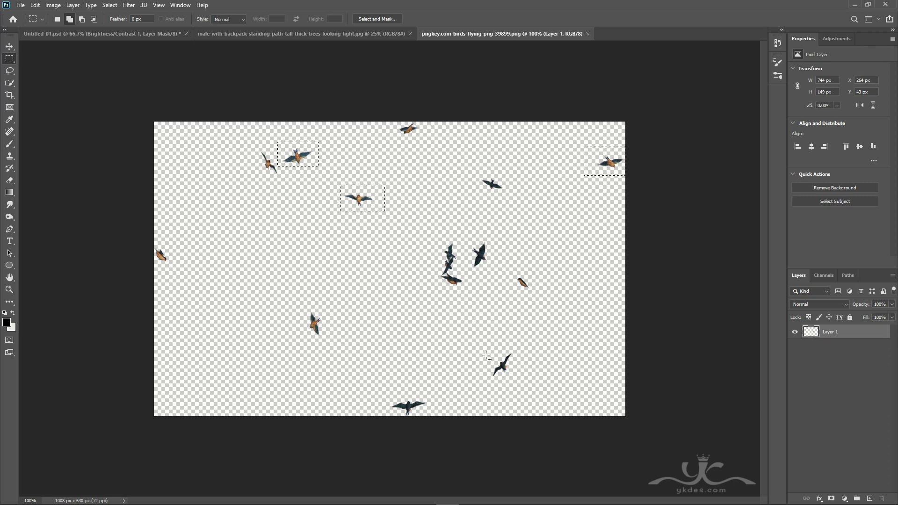
pyautogui.moveTo(480, 347); pyautogui.dragTo(416, 155)
pyautogui.click(9, 46)
# Step: Move the bird layer down so all four birds are on the canvas, and shift the dark bird up above the hiker
pyautogui.hotkey('ctrl', 't')
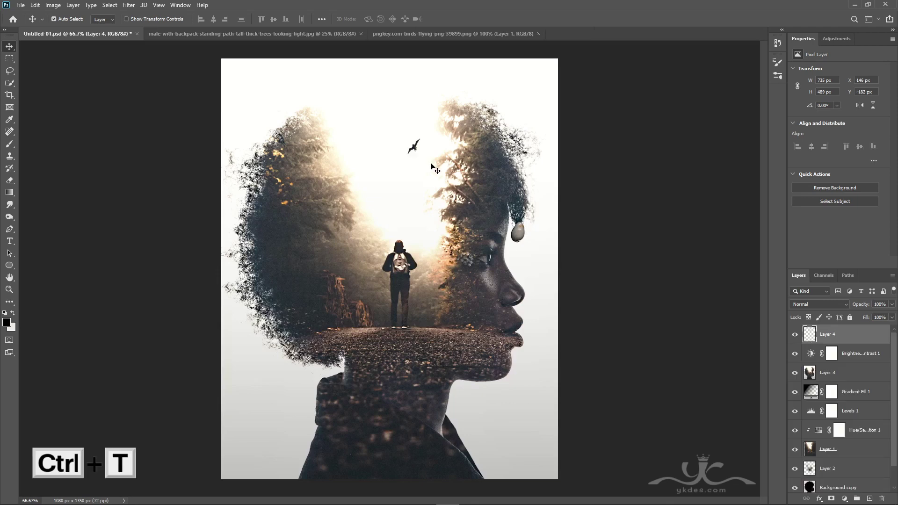
pyautogui.moveTo(433, 111); pyautogui.dragTo(445, 211)
pyautogui.press('Return')
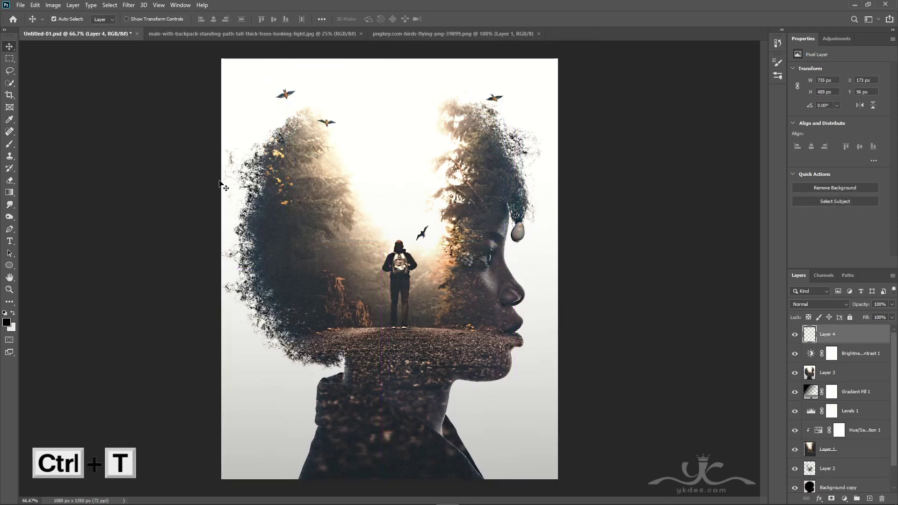
pyautogui.press('m')
pyautogui.moveTo(400, 221)
pyautogui.mouseDown()
pyautogui.moveTo(433, 248)
pyautogui.moveTo(415, 211)
pyautogui.mouseUp()
pyautogui.press('v')
# Step: Select the bird above the left side of the hair and move it into the bright gap near the dark bird
pyautogui.click(13, 58)
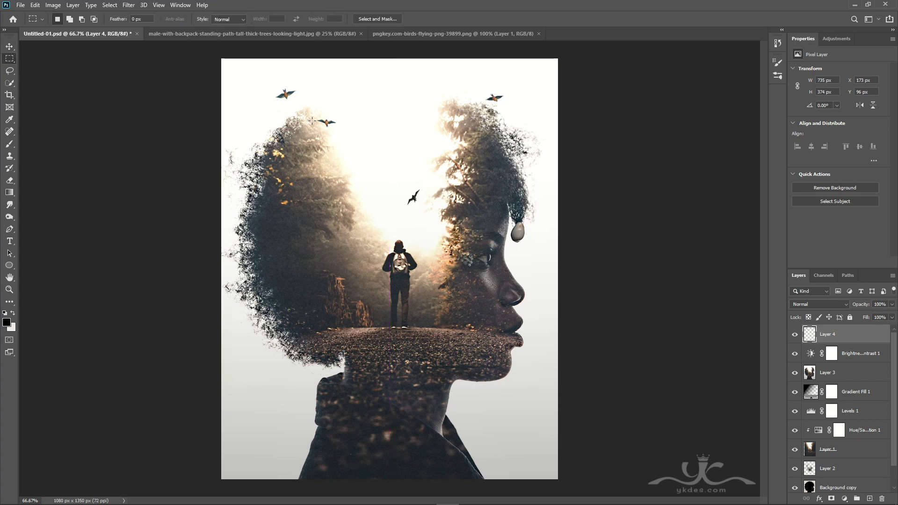
pyautogui.moveTo(276, 81)
pyautogui.mouseDown()
pyautogui.moveTo(379, 164)
pyautogui.moveTo(365, 164)
pyautogui.mouseUp()
pyautogui.hotkey('ctrl', 'z')
pyautogui.press('v')
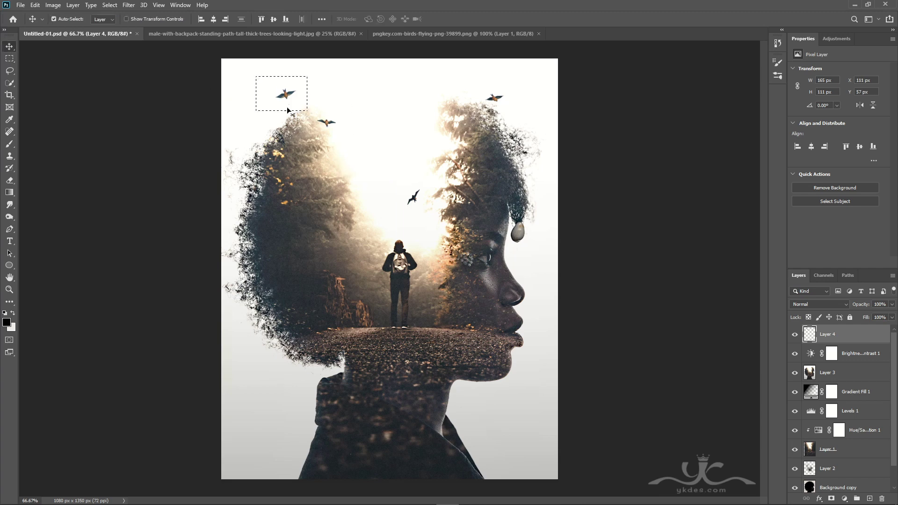
pyautogui.moveTo(285, 96); pyautogui.dragTo(377, 166)
pyautogui.hotkey('ctrl', 'd')
# Step: Move the two remaining birds one at a time from the edges of the hair into the bright gap above the others
pyautogui.press('m')
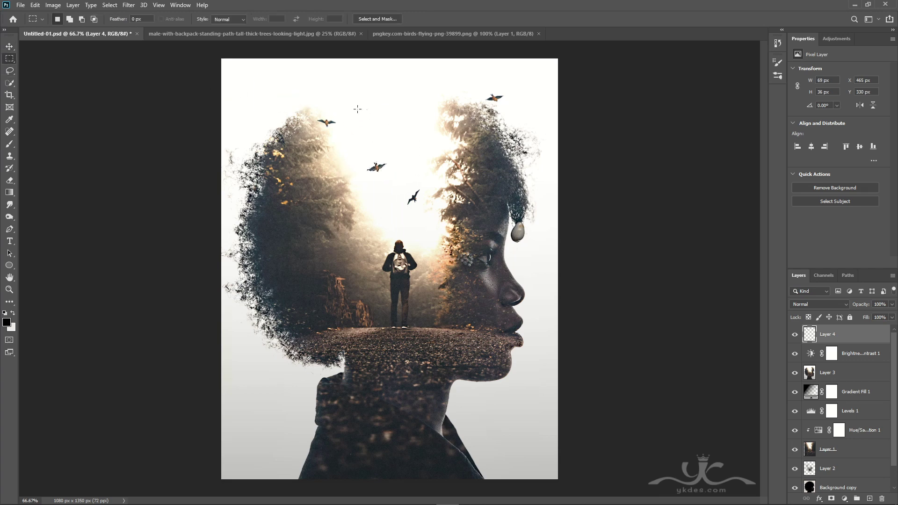
pyautogui.moveTo(293, 104)
pyautogui.mouseDown()
pyautogui.moveTo(358, 133)
pyautogui.moveTo(335, 124)
pyautogui.moveTo(378, 121)
pyautogui.mouseUp()
pyautogui.press('v')
pyautogui.hotkey('ctrl', 'd')
pyautogui.press('m')
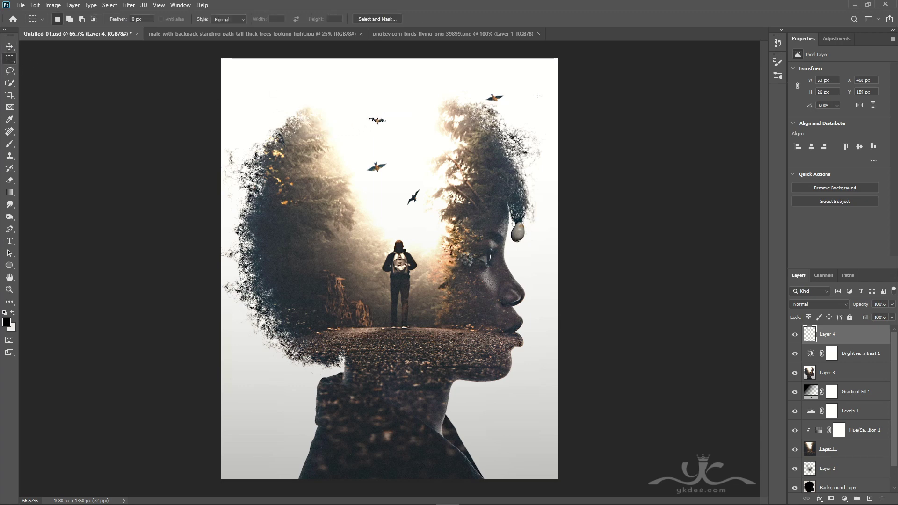
pyautogui.moveTo(471, 85)
pyautogui.mouseDown()
pyautogui.moveTo(526, 121)
pyautogui.moveTo(412, 93)
pyautogui.mouseUp()
pyautogui.press('v')
pyautogui.hotkey('ctrl', 'd')
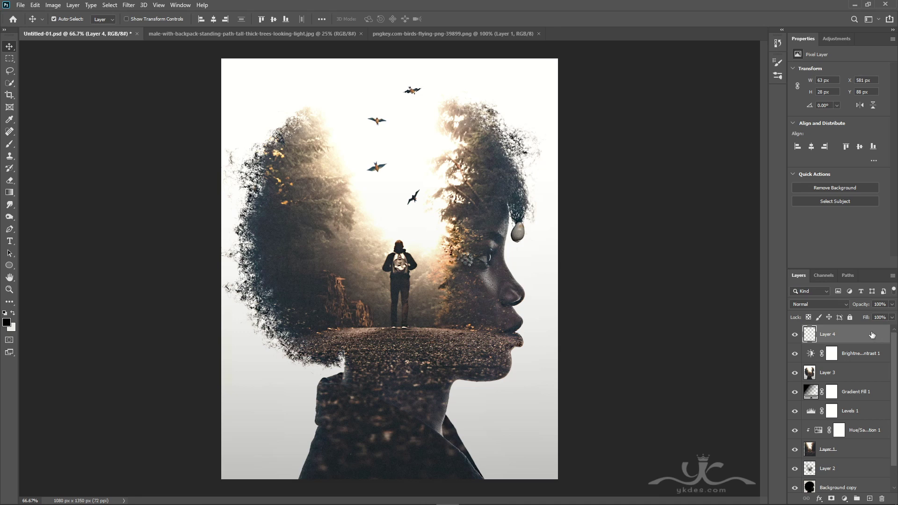
pyautogui.hotkey('ctrl', 'd')
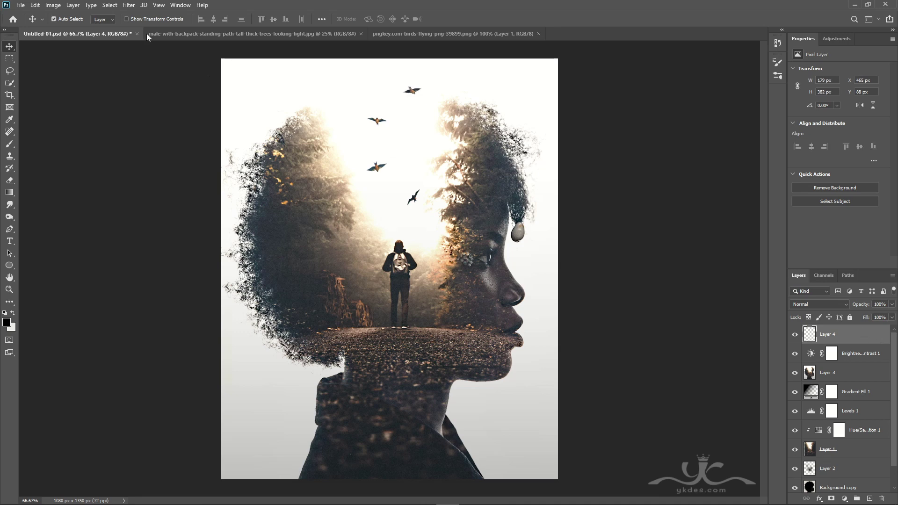
# Step: Apply a Gaussian Blur with a 3.8 pixel radius to the bird layer
pyautogui.click(129, 5)
pyautogui.moveTo(163, 111)
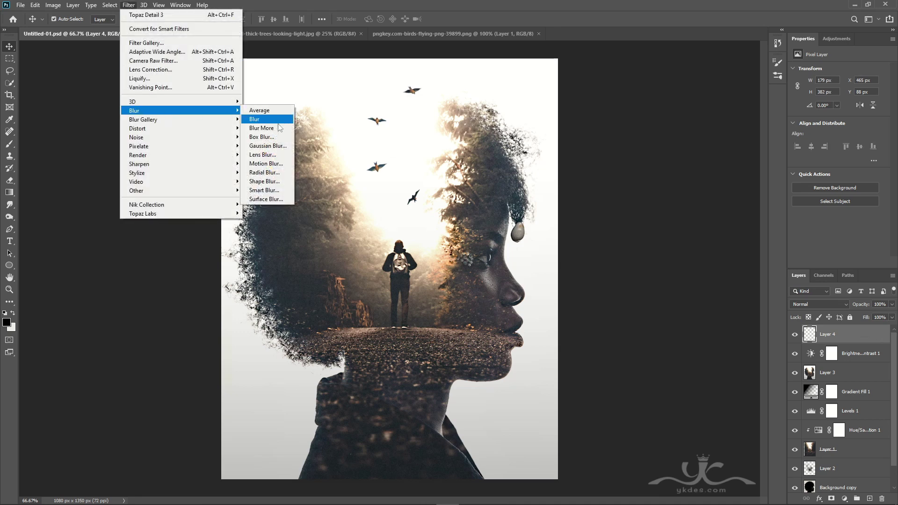
pyautogui.click(268, 145)
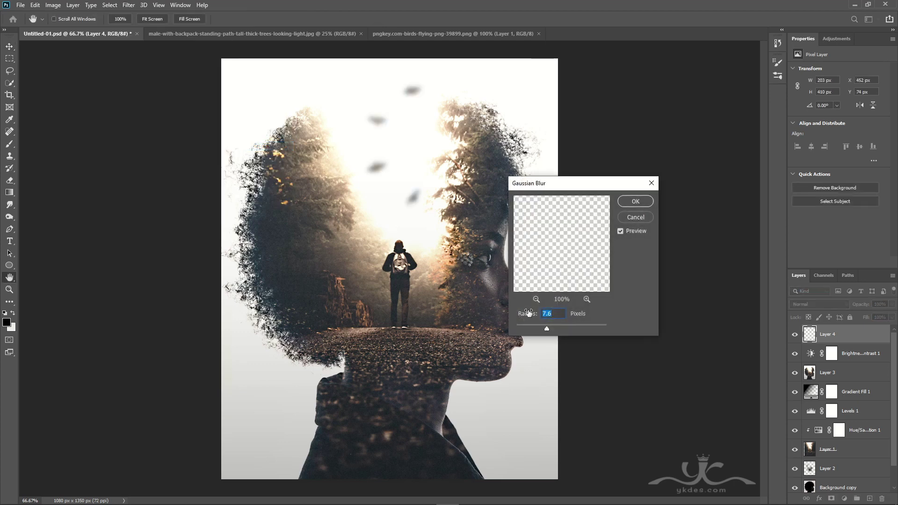
pyautogui.click(539, 330)
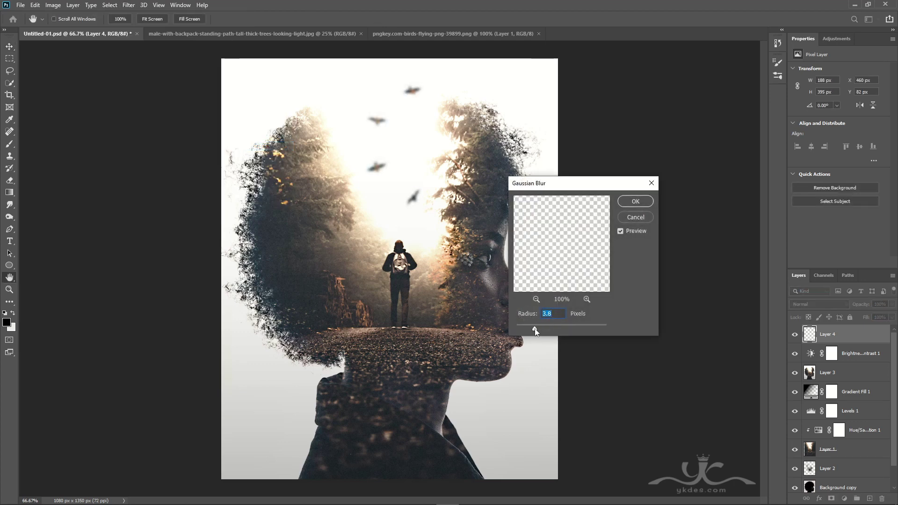
pyautogui.click(633, 202)
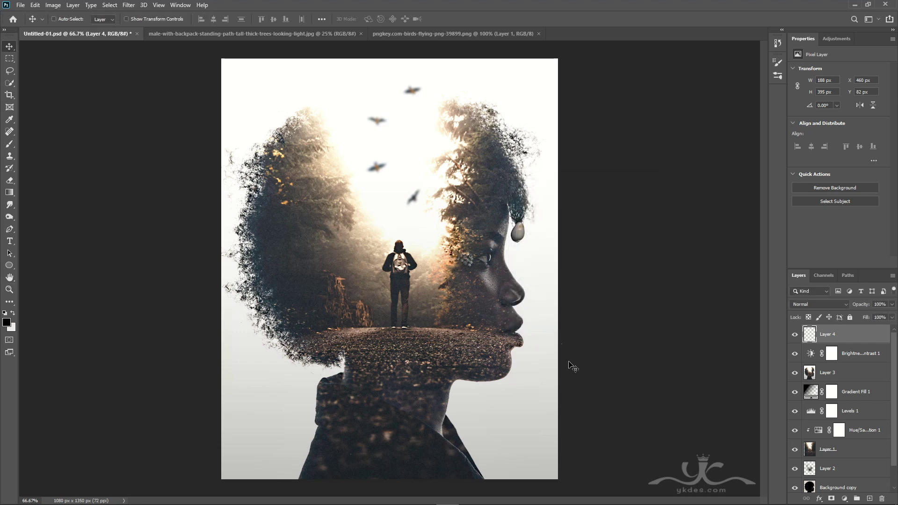
# Step: Scale the bird layer to about 80% and move it higher in the bright gap
pyautogui.hotkey('ctrl', 't')
pyautogui.moveTo(425, 81); pyautogui.dragTo(419, 94)
pyautogui.moveTo(378, 182); pyautogui.dragTo(373, 150)
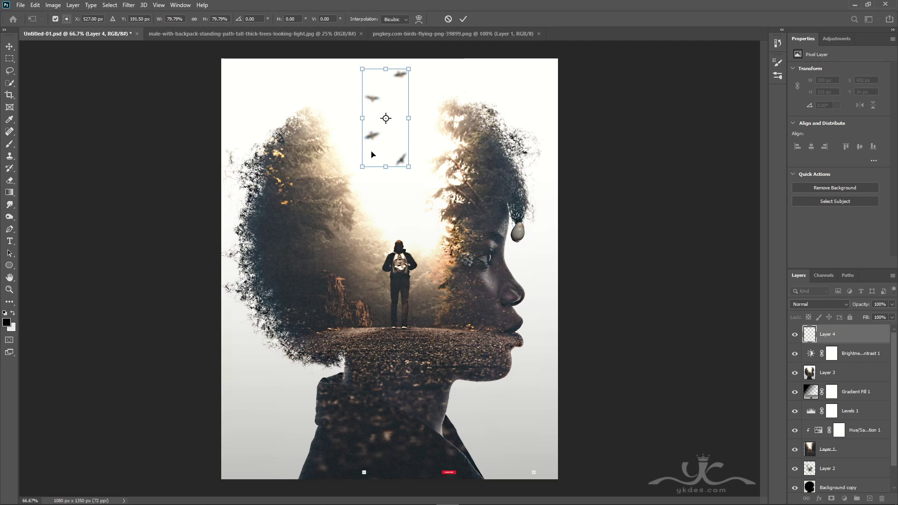
pyautogui.press('Return')
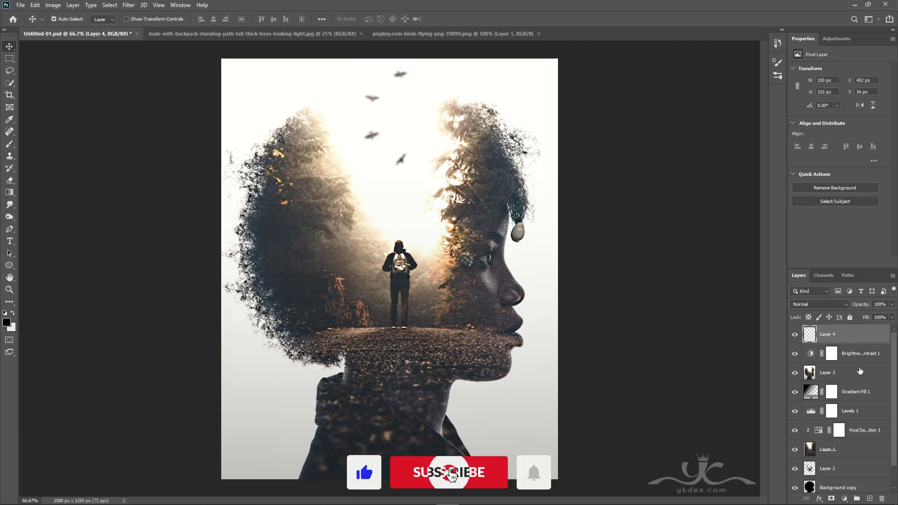
# Step: Add a Brightness/Contrast adjustment clipped to the bird layer with brightness -29 and contrast -42
pyautogui.click(845, 499)
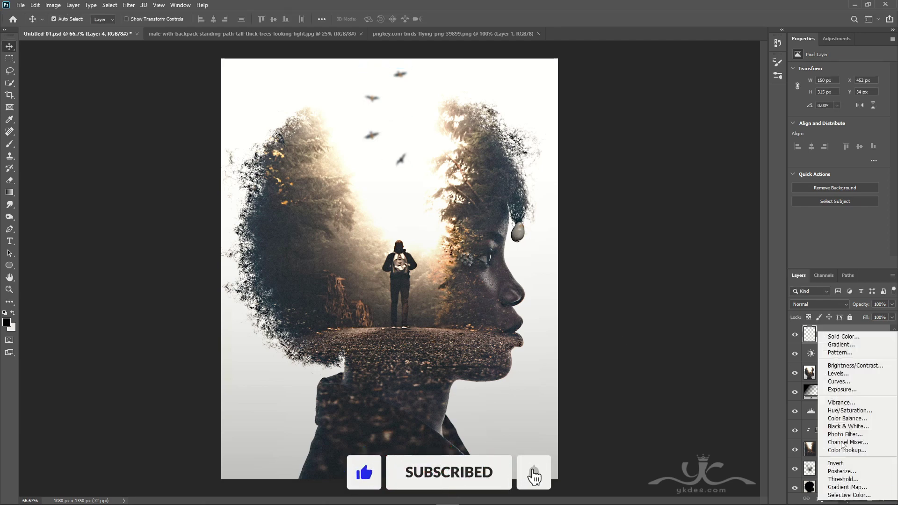
pyautogui.click(847, 365)
pyautogui.click(827, 263)
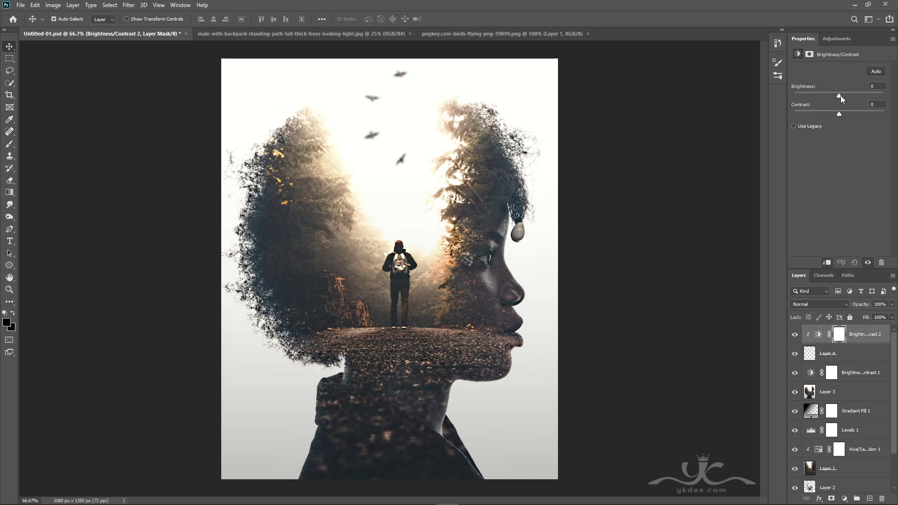
pyautogui.moveTo(838, 96); pyautogui.dragTo(816, 96)
pyautogui.moveTo(848, 98); pyautogui.dragTo(831, 97)
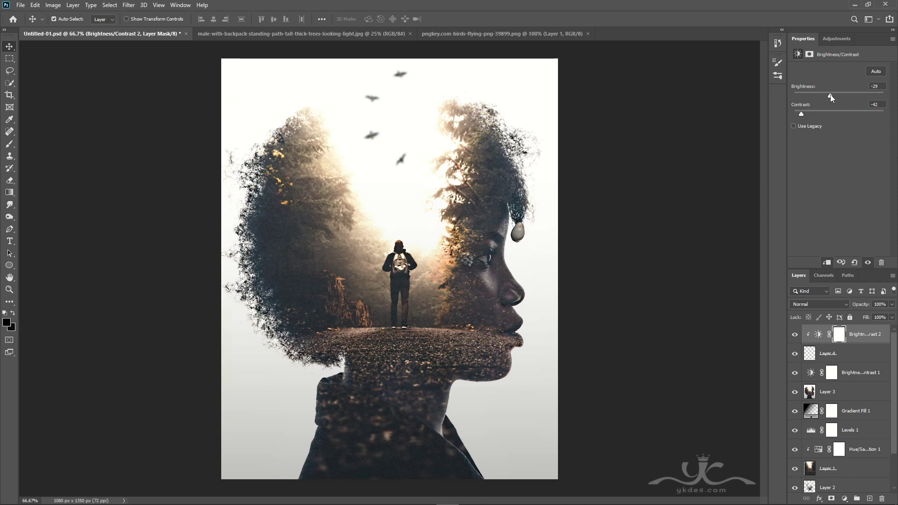